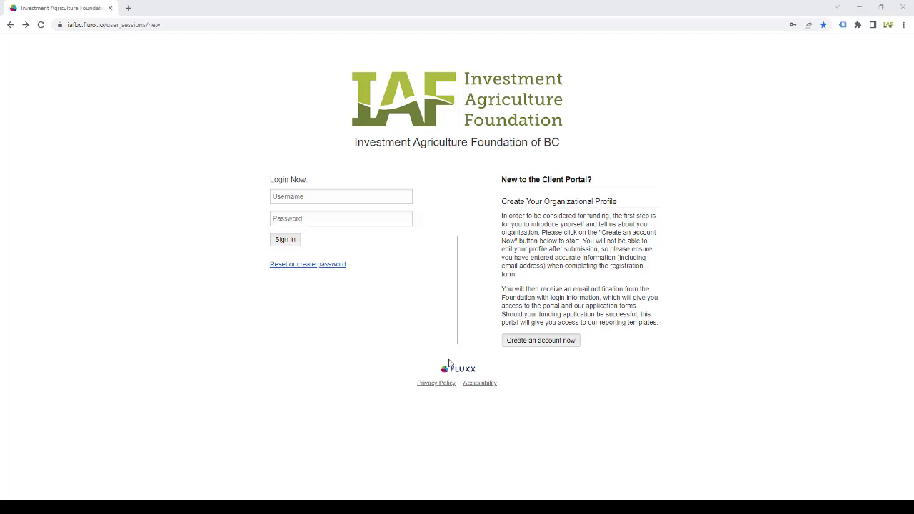
# - Autofill the saved login credentials and sign in to the IAF client portal
pyautogui.click(376, 227)
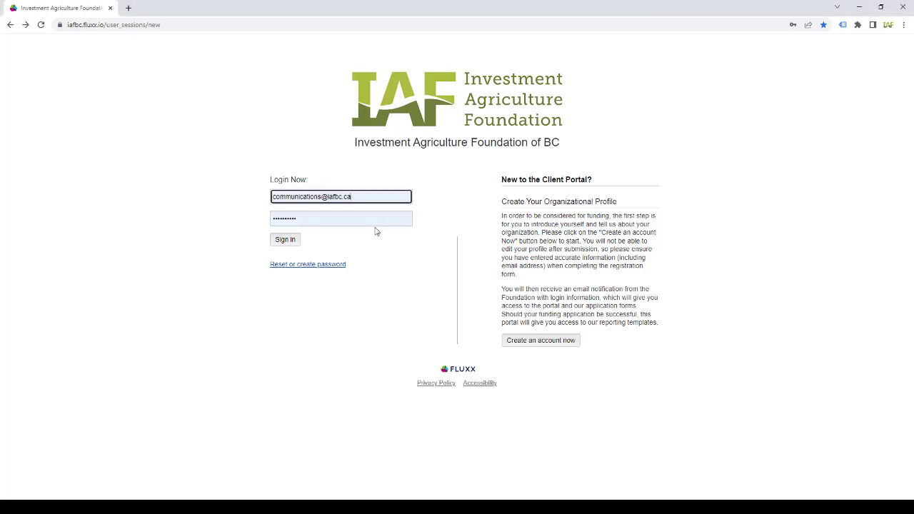
pyautogui.click(285, 240)
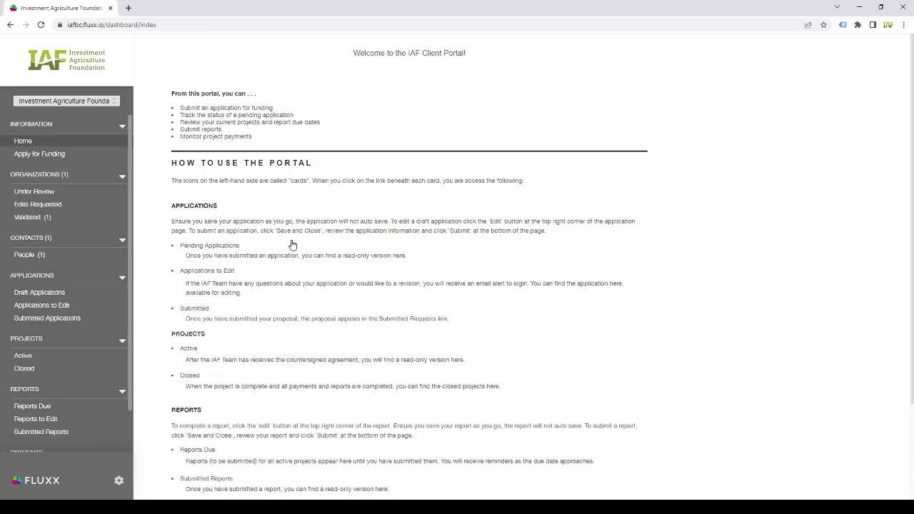
# - From Apply for Funding, start a new BCCAF funding application
pyautogui.click(45, 163)
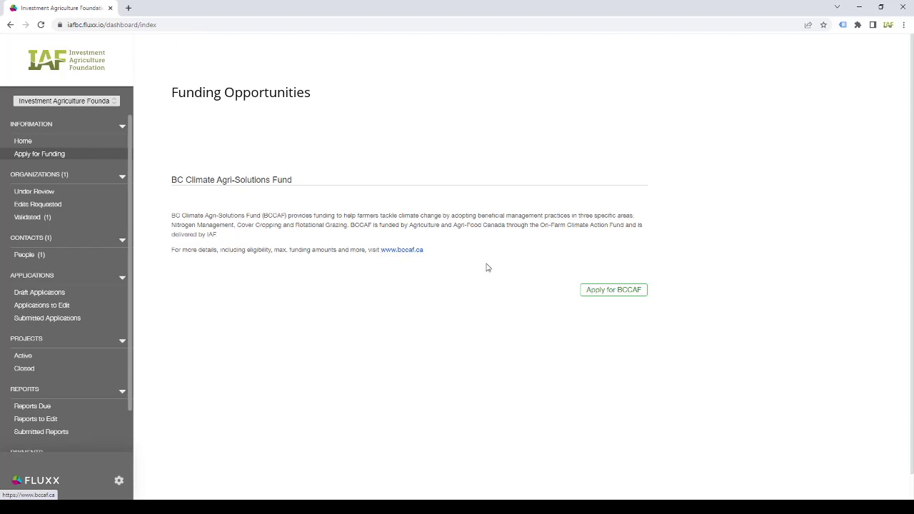
pyautogui.click(604, 299)
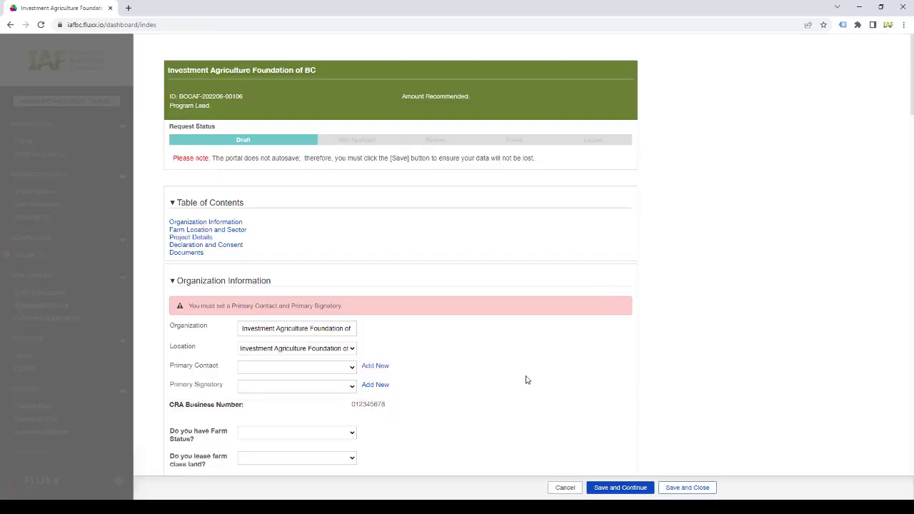
# - Set Test Account as the application's primary contact
pyautogui.scroll(-3, 524, 377)
pyautogui.click(350, 129)
pyautogui.click(350, 148)
# - Create and save a new primary signatory contact, Signatory Account, with its e-mail address
pyautogui.click(375, 146)
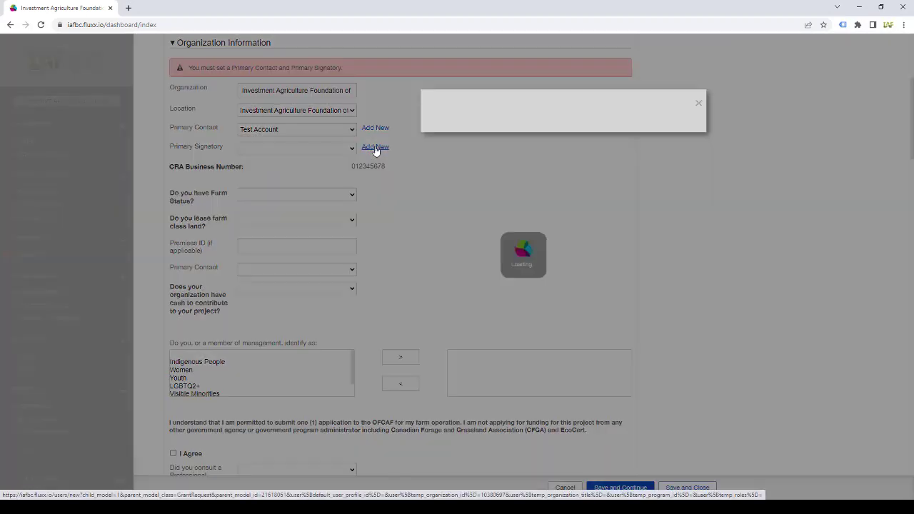
pyautogui.click(459, 237)
pyautogui.write('Signatory')
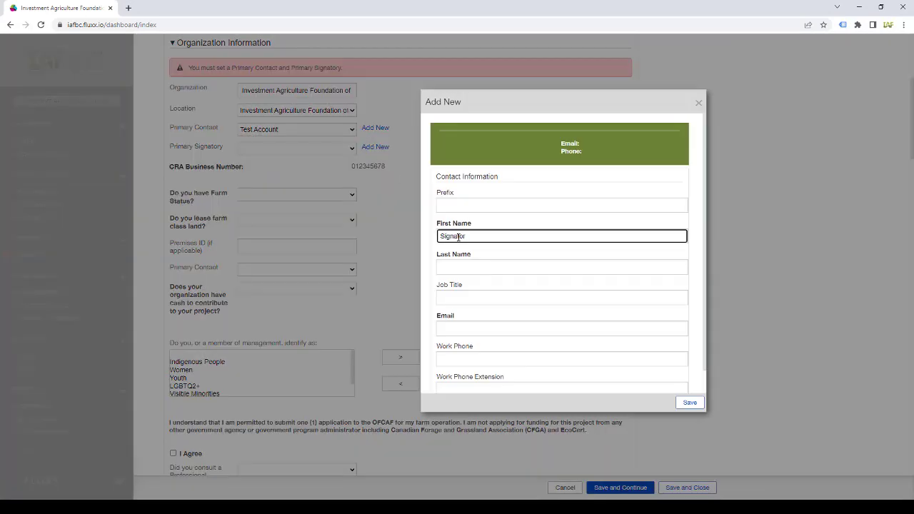
pyautogui.press('Tab')
pyautogui.write('Account')
pyautogui.press('Tab')
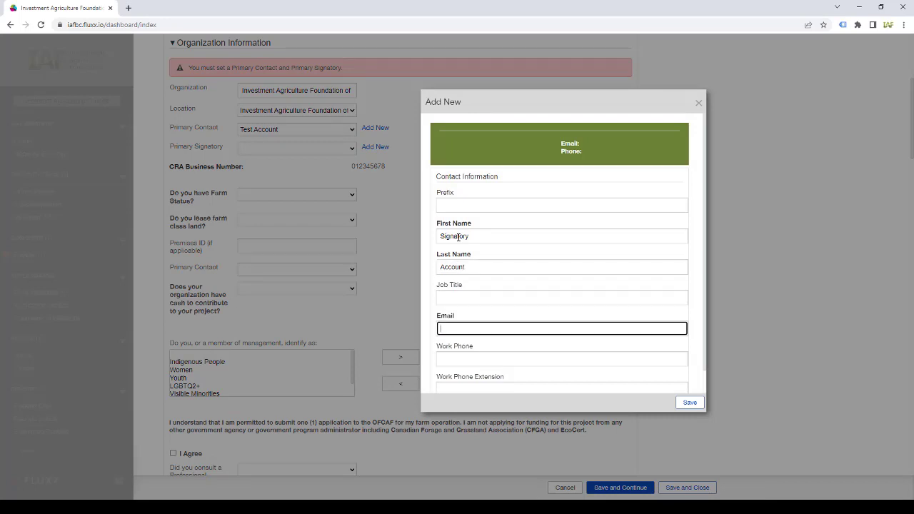
pyautogui.press('Tab')
pyautogui.press('Tab')
pyautogui.press('Tab')
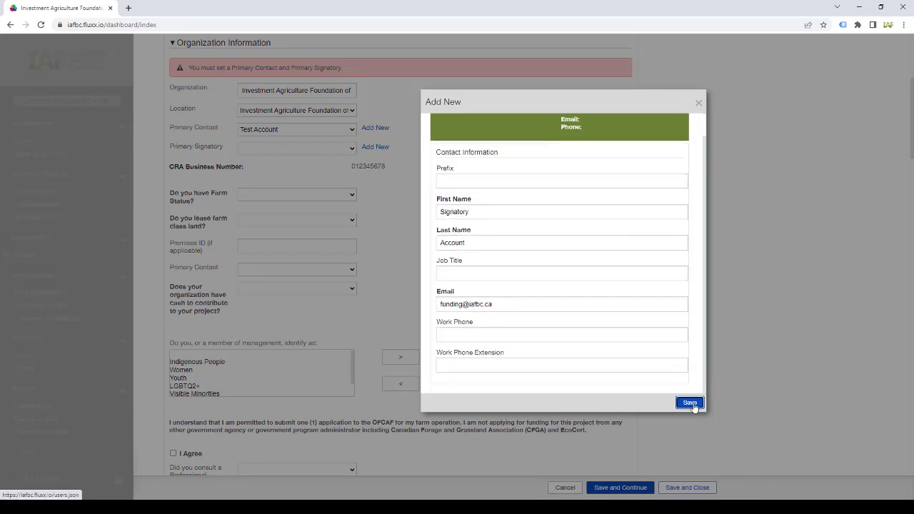
pyautogui.click(690, 404)
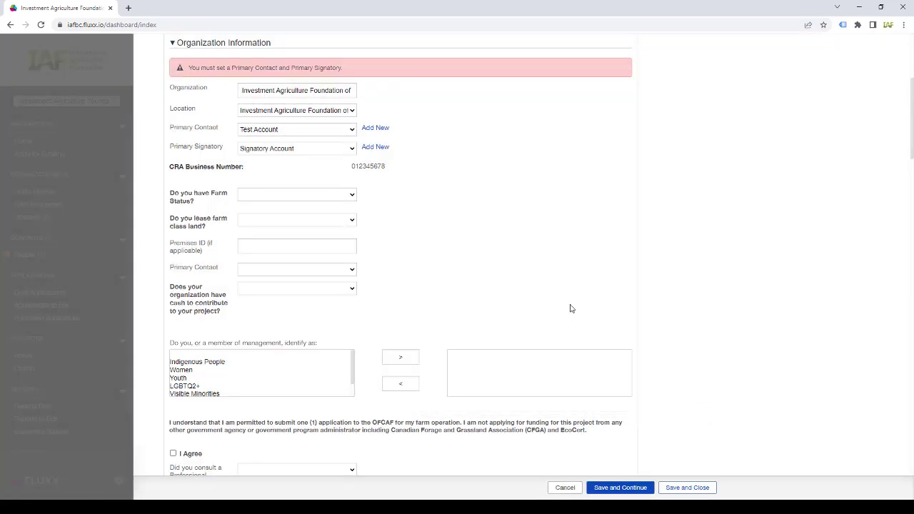
# - Answer Yes to farm status and list only Women as management identity
pyautogui.click(311, 196)
pyautogui.click(313, 215)
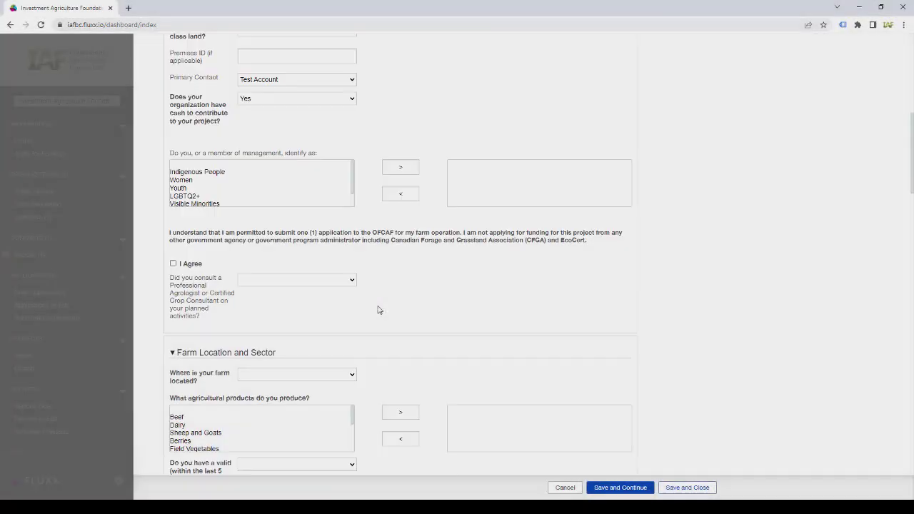
pyautogui.scroll(-1, 376, 309)
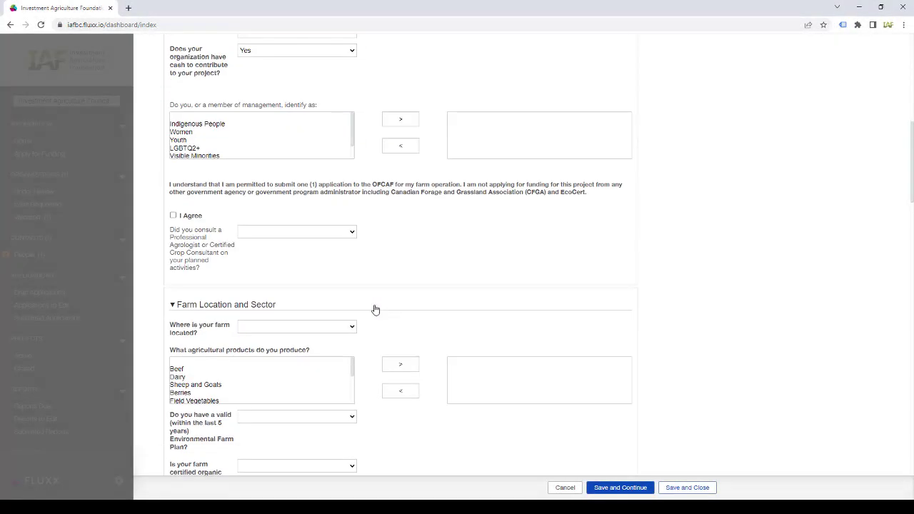
pyautogui.click(212, 135)
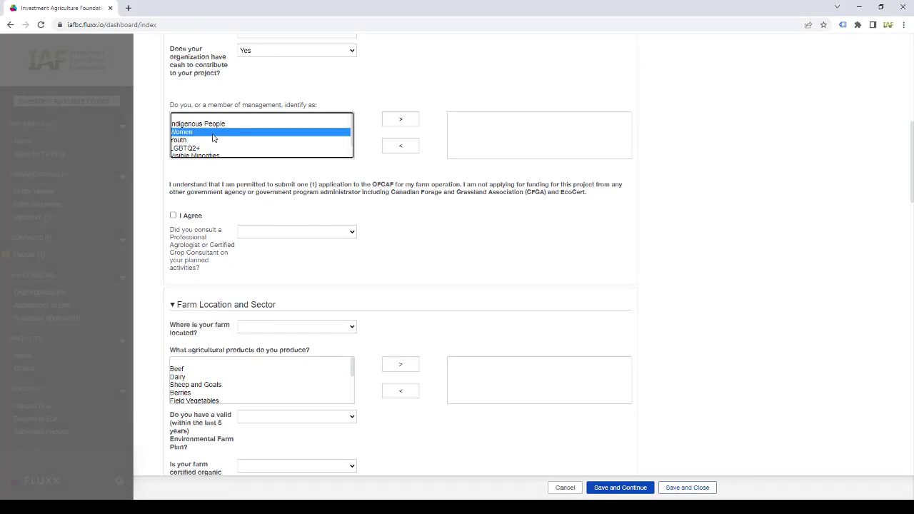
pyautogui.click(388, 119)
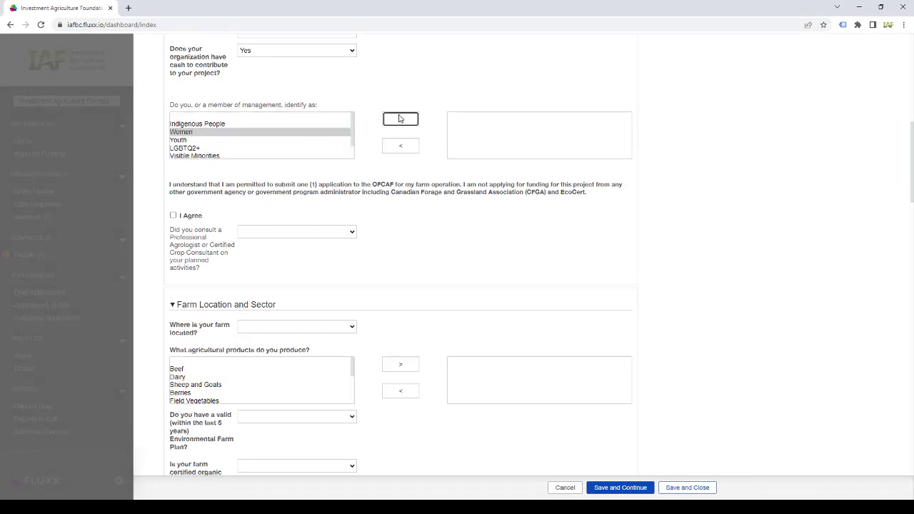
pyautogui.click(278, 133)
pyautogui.click(395, 120)
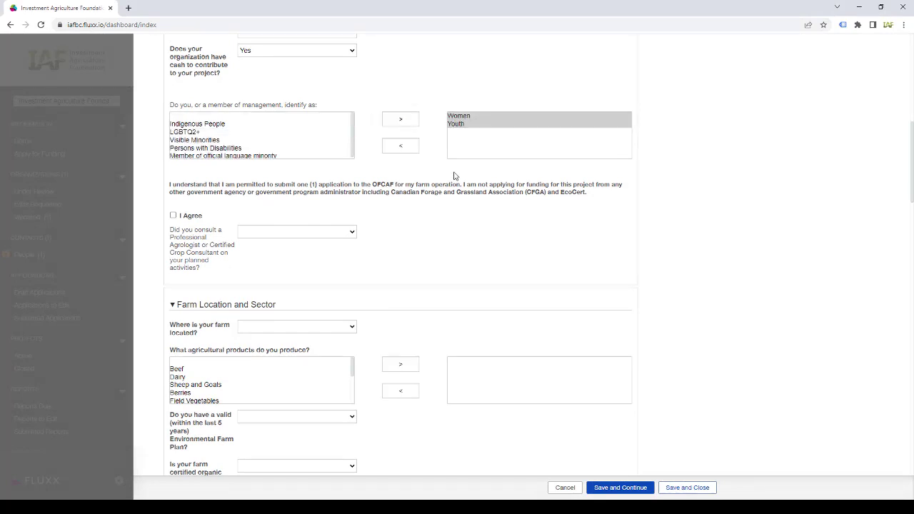
pyautogui.click(476, 124)
pyautogui.click(407, 147)
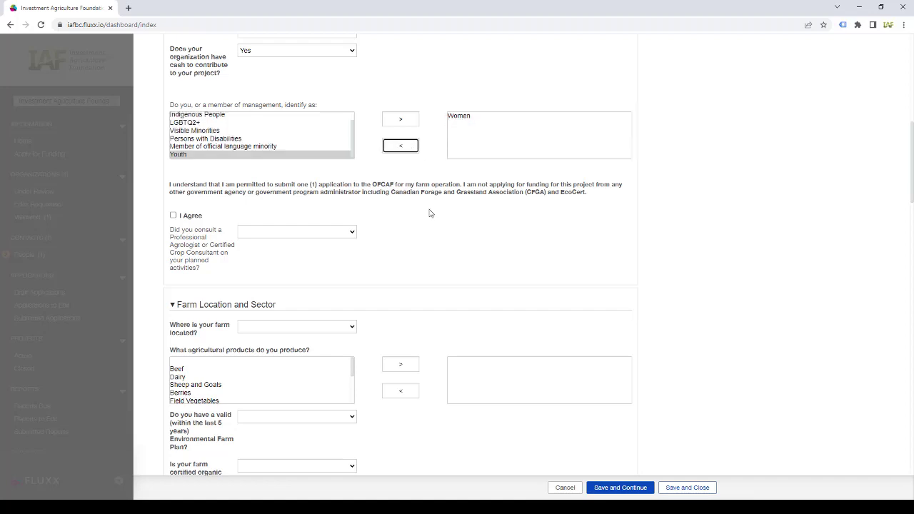
# - Agree to the one-application statement and name the consulted agrologist as 'Name Here'
pyautogui.click(173, 215)
pyautogui.click(293, 233)
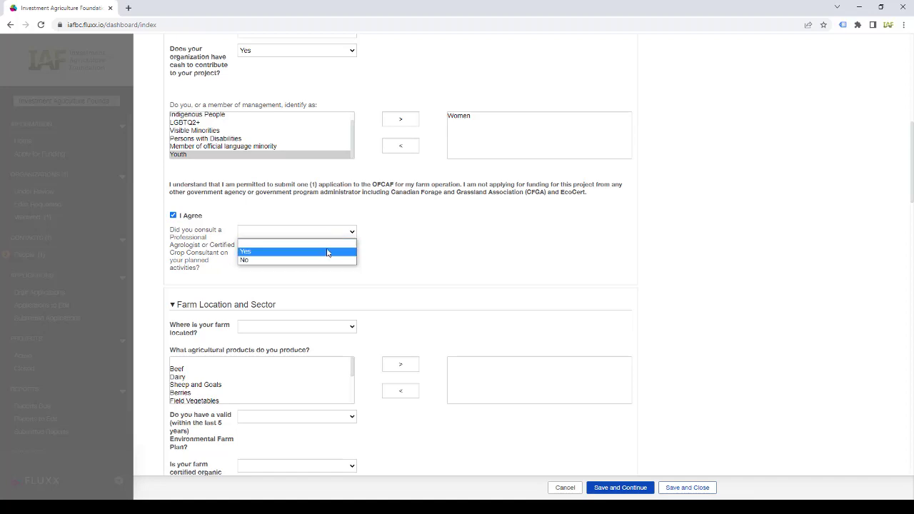
pyautogui.click(293, 250)
pyautogui.click(320, 288)
pyautogui.write('Name Here')
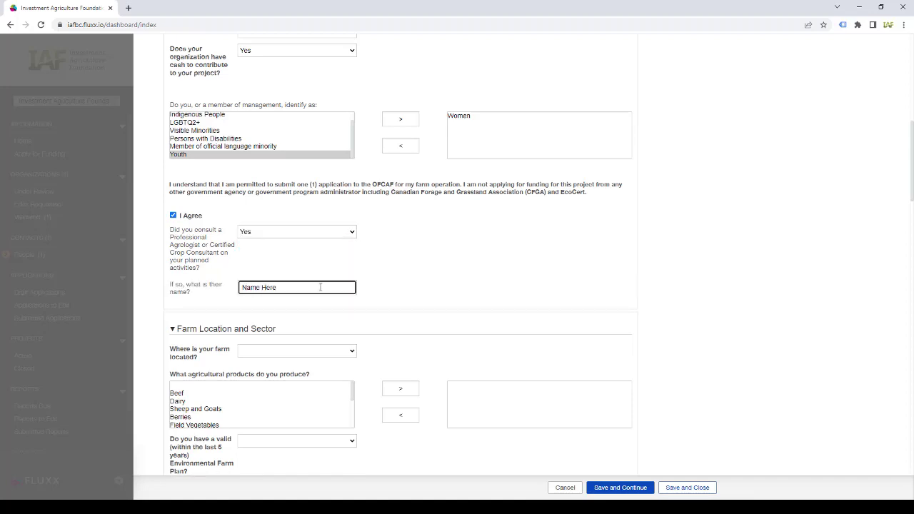
pyautogui.click(410, 301)
# - Set farm location to Sunshine Coast, add Beef, EFP Yes, organic certification No
pyautogui.scroll(-2, 411, 302)
pyautogui.click(316, 212)
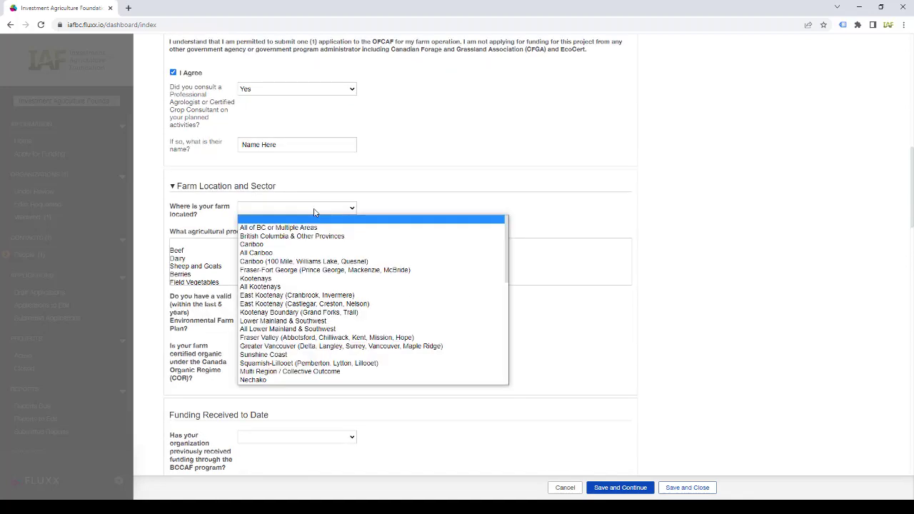
pyautogui.click(341, 361)
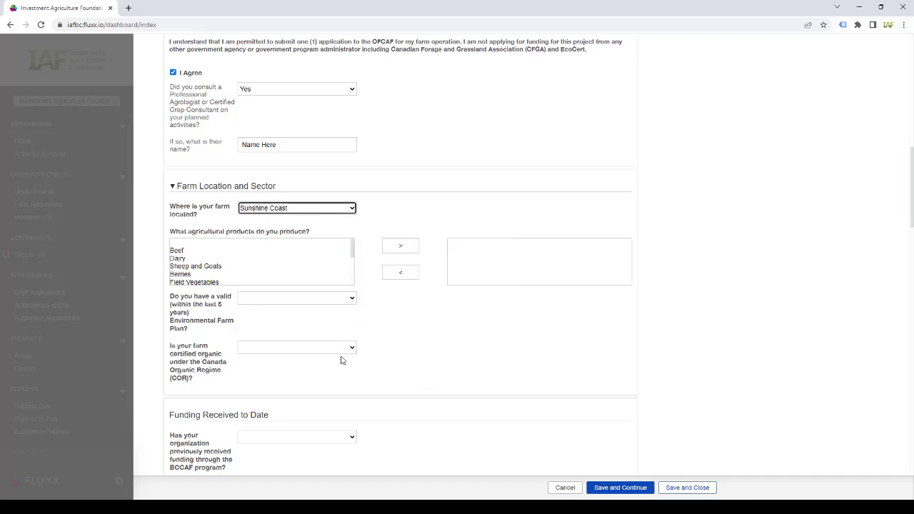
pyautogui.click(255, 250)
pyautogui.click(415, 249)
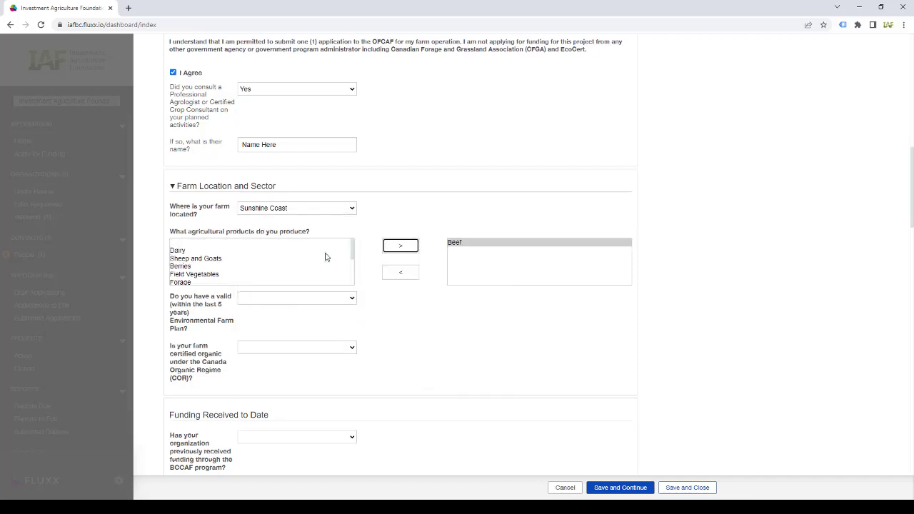
pyautogui.click(339, 298)
pyautogui.click(350, 317)
pyautogui.click(336, 347)
pyautogui.click(328, 375)
# - Answer No to previous BCCAF, OFCAF and EFP-BMP funding and acknowledge the disclosure
pyautogui.scroll(-4, 429, 376)
pyautogui.click(340, 152)
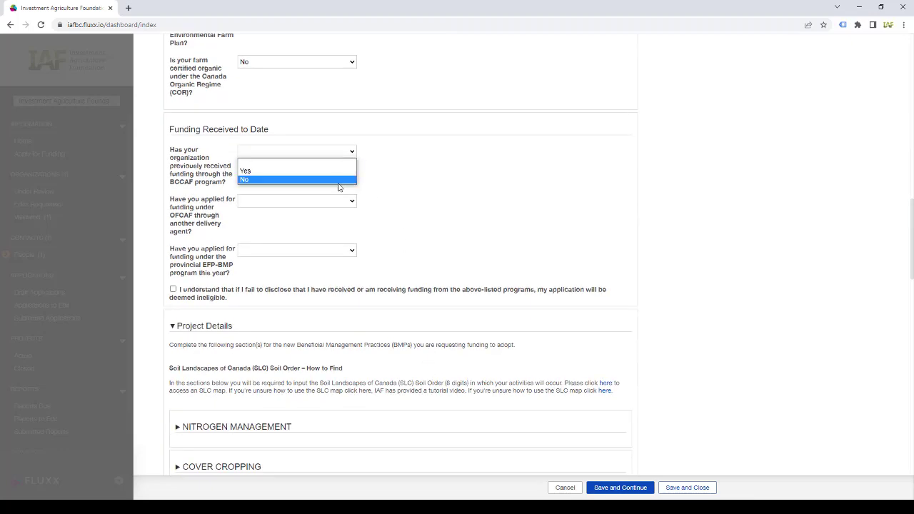
pyautogui.click(340, 180)
pyautogui.click(340, 201)
pyautogui.click(341, 230)
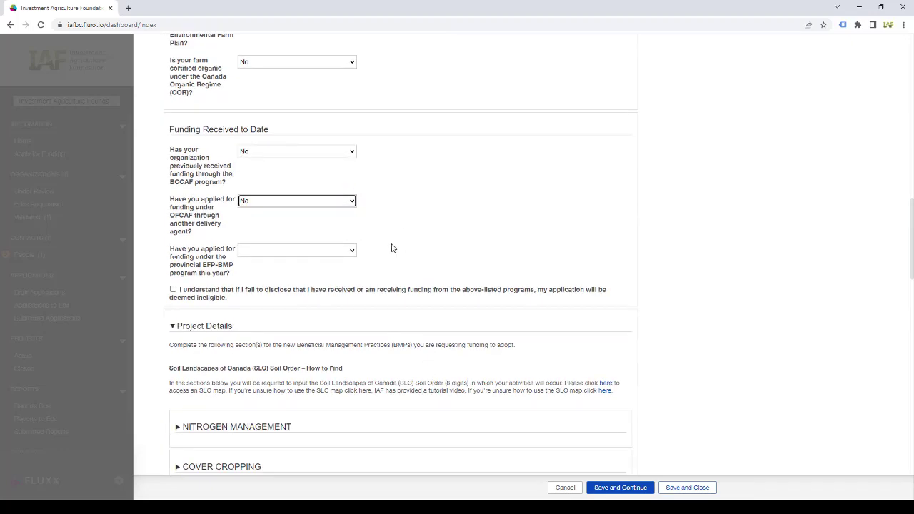
pyautogui.click(354, 251)
pyautogui.click(347, 278)
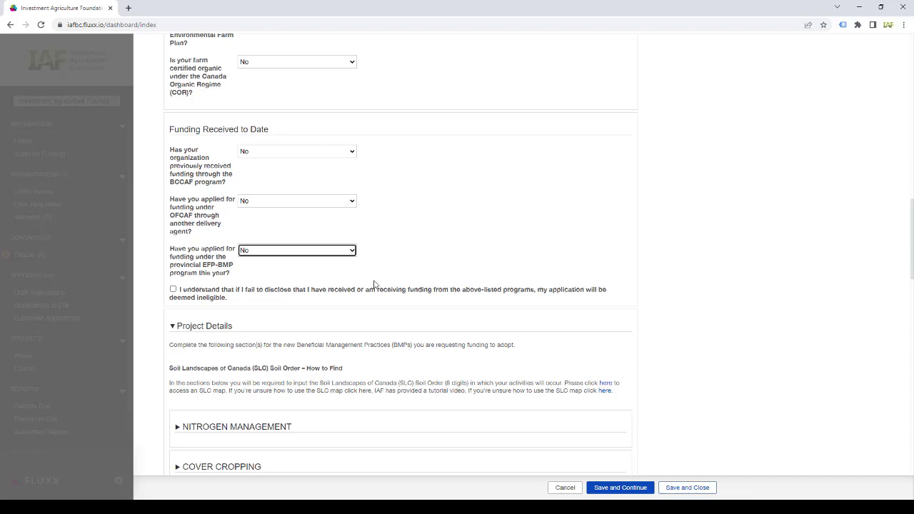
pyautogui.click(173, 292)
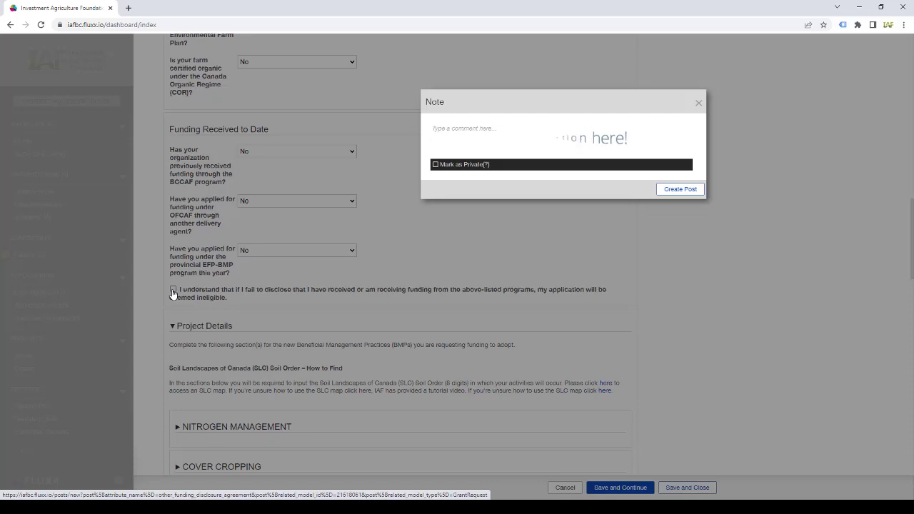
pyautogui.click(698, 104)
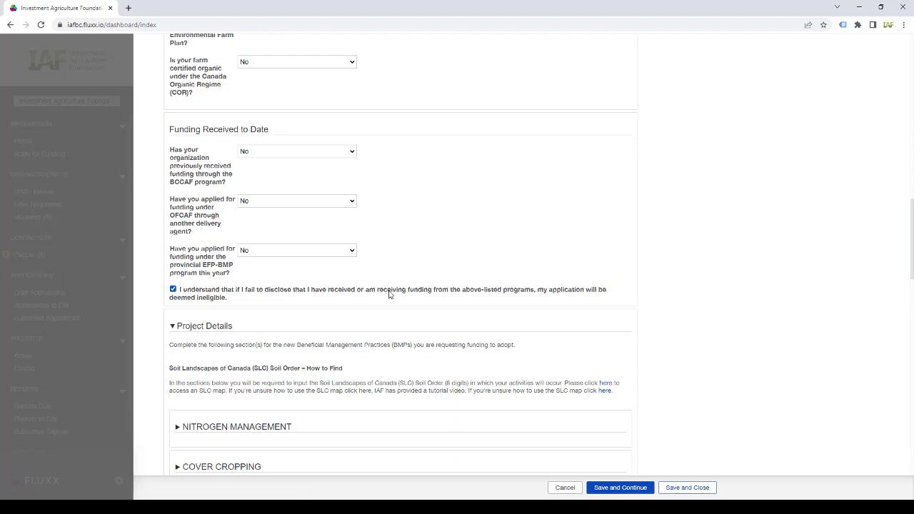
# - Under Nitrogen Management, enter soil order 46987531, Fine Sandy Loam, Surface Broadcast, rate 32
pyautogui.scroll(-3, 393, 293)
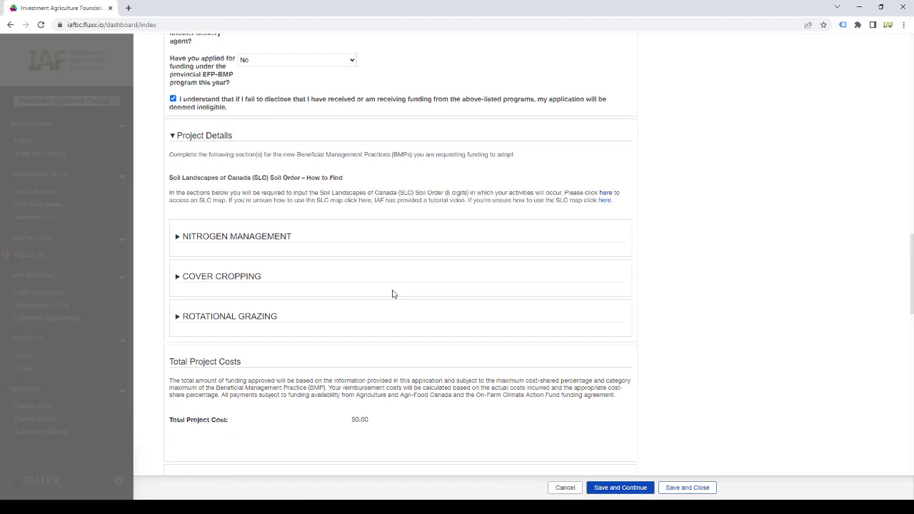
pyautogui.click(224, 238)
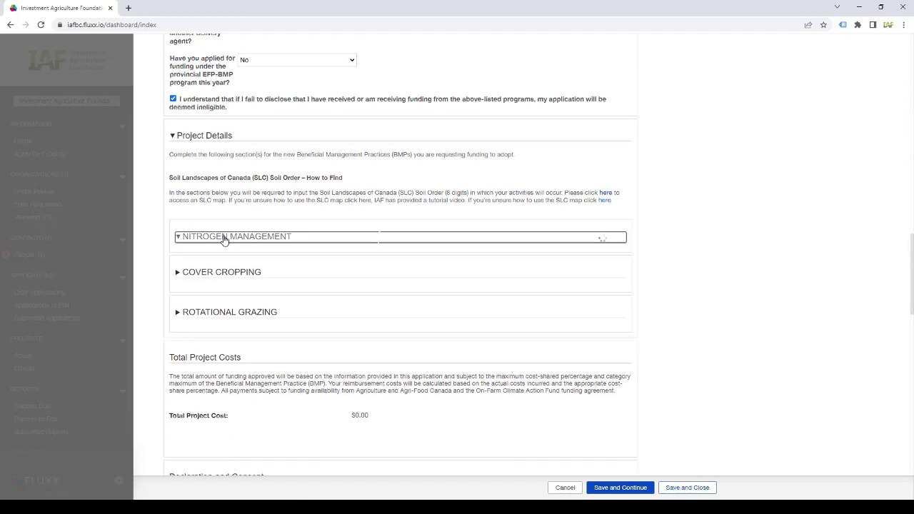
pyautogui.scroll(-3, 528, 337)
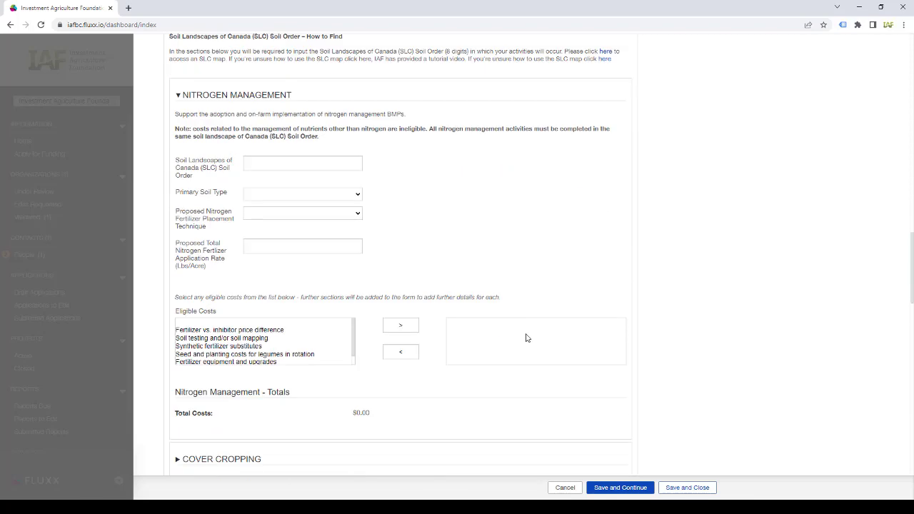
pyautogui.click(316, 113)
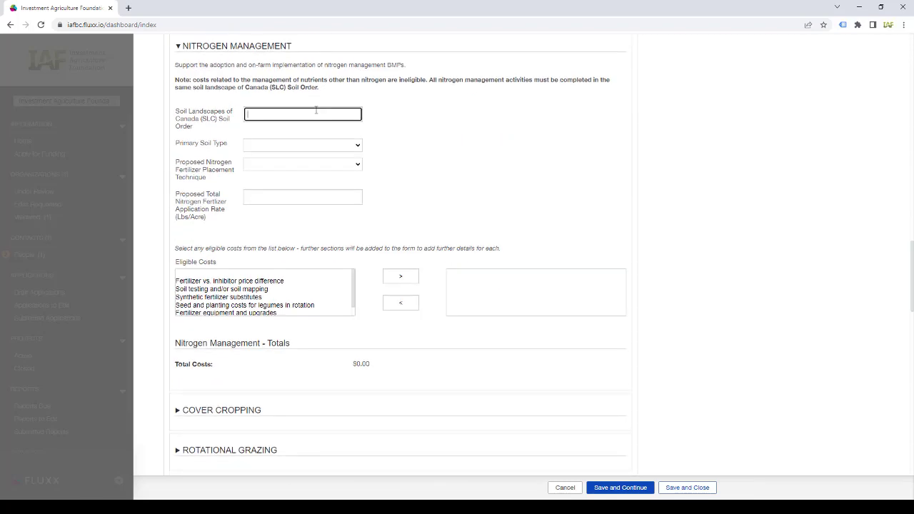
pyautogui.write('46987531')
pyautogui.click(340, 146)
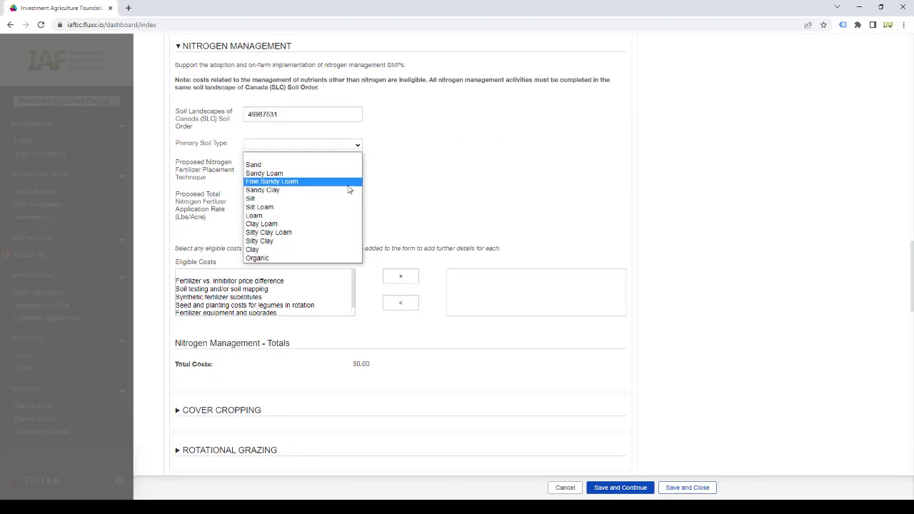
pyautogui.click(347, 180)
pyautogui.click(332, 168)
pyautogui.click(333, 187)
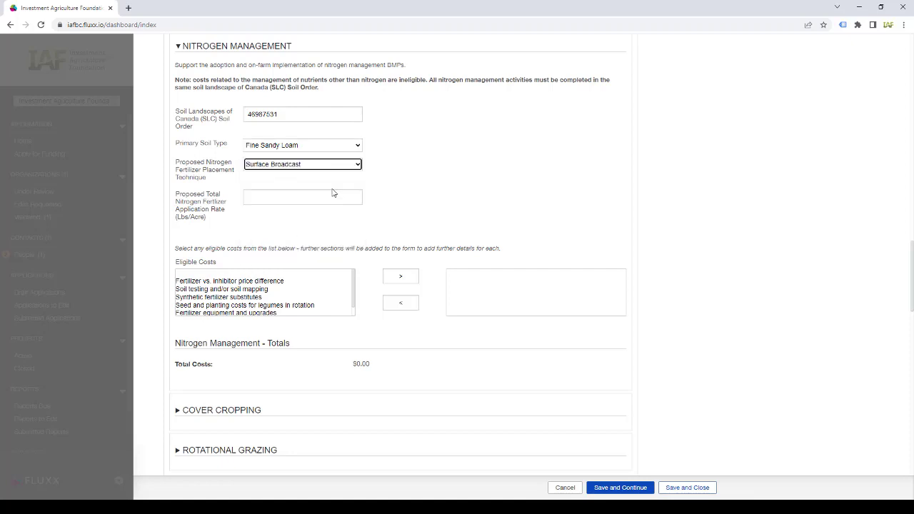
pyautogui.click(320, 198)
pyautogui.write('325')
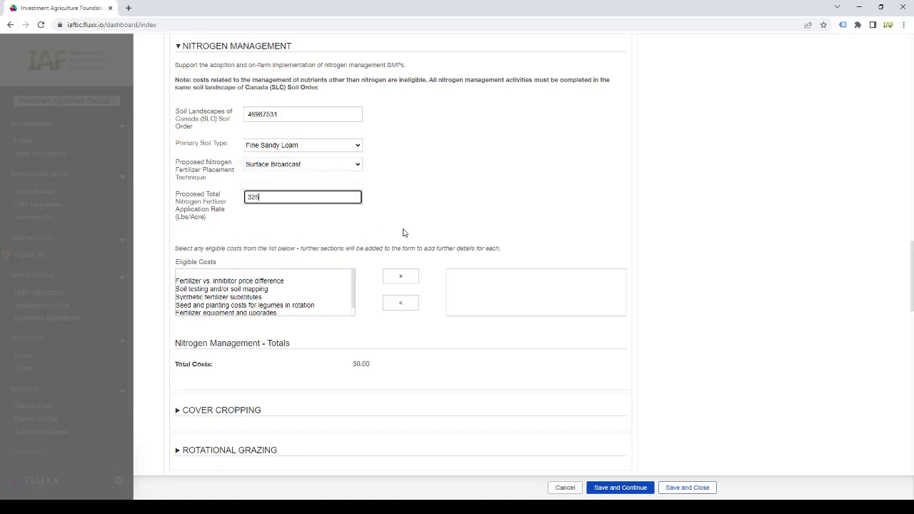
# - Add soil testing and legume seed/planting as chosen eligible costs
pyautogui.click(320, 290)
pyautogui.click(406, 281)
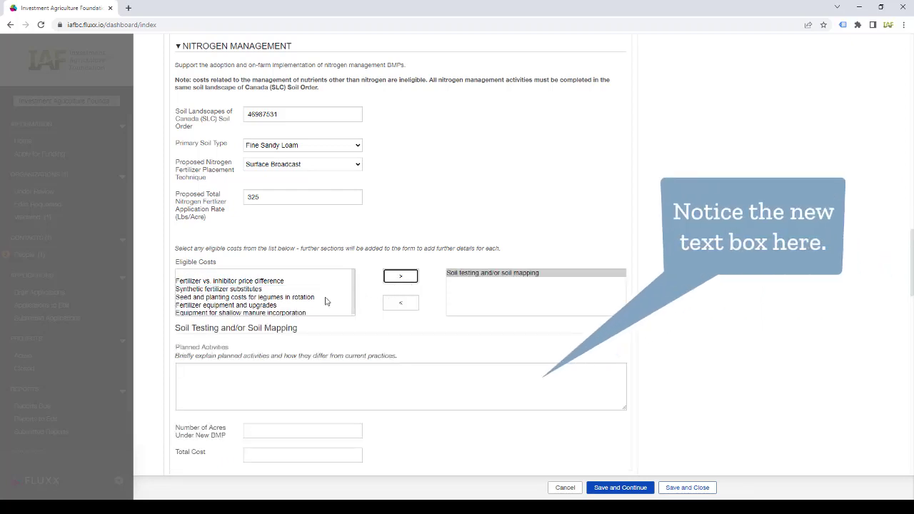
pyautogui.click(325, 299)
pyautogui.click(400, 279)
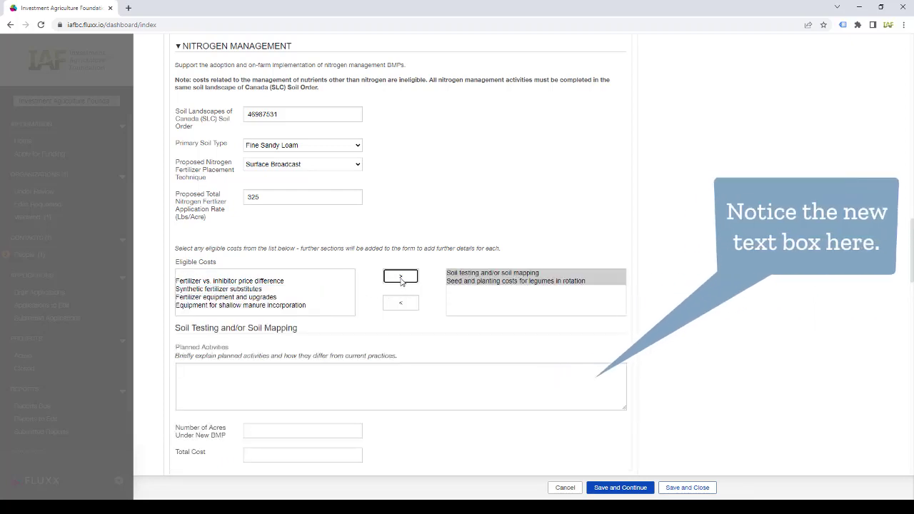
# - Describe the soil testing activities, with 125 acres and a $10,000 total cost
pyautogui.click(400, 371)
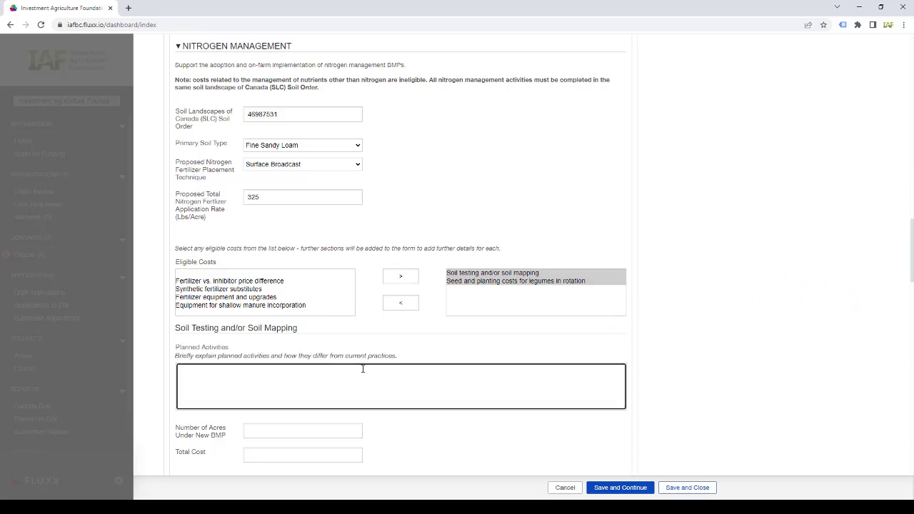
pyautogui.write('Provide a detailed description here.')
pyautogui.scroll(-3, 370, 372)
pyautogui.click(312, 240)
pyautogui.write('125')
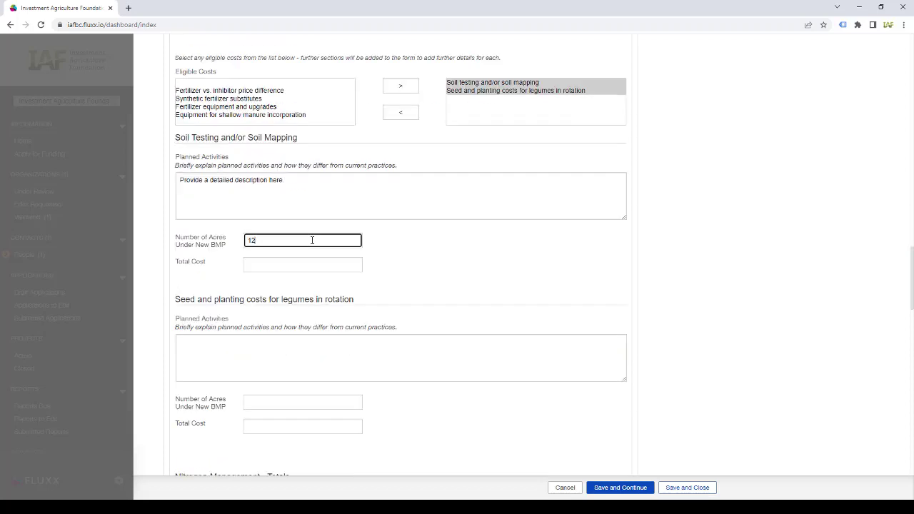
pyautogui.click(323, 264)
pyautogui.write('$10,000')
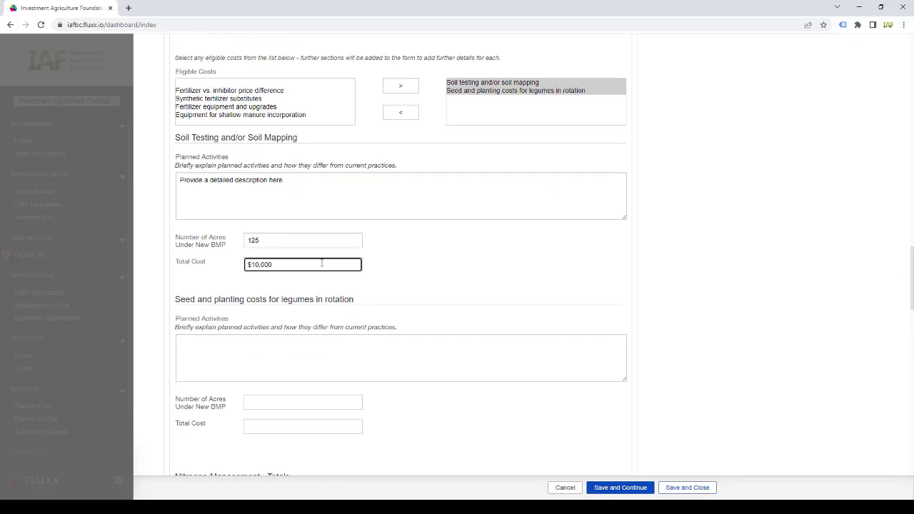
# - Describe the legume planting activities, with 214 acres and a $7,500 total cost
pyautogui.click(336, 352)
pyautogui.write('Provi')
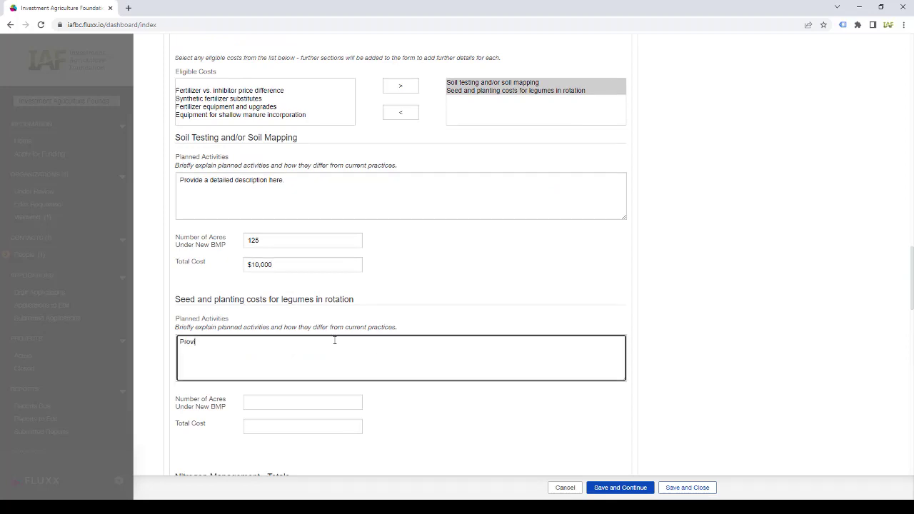
pyautogui.write('de a etailed')
pyautogui.hotkey('ctrl', 'BackSpace')
pyautogui.write('detailed description here.')
pyautogui.scroll(-2, 371, 345)
pyautogui.click(324, 307)
pyautogui.write('214')
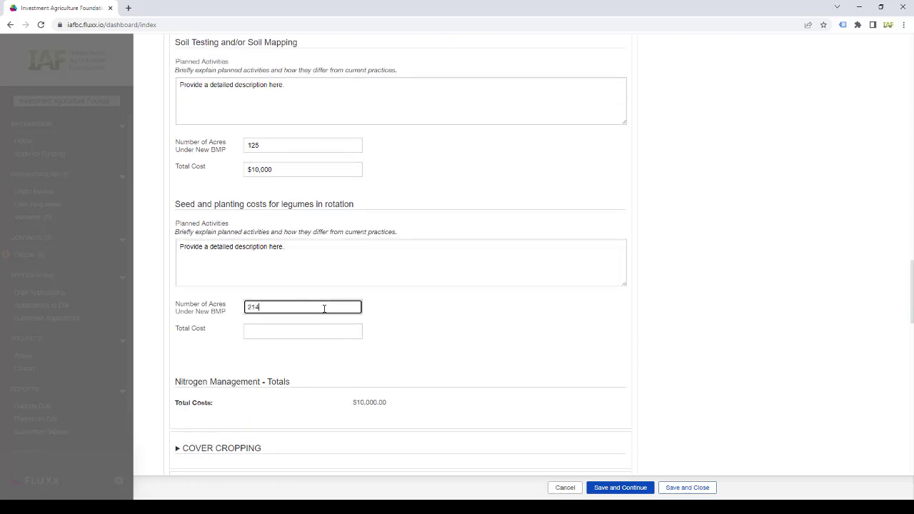
pyautogui.click(325, 332)
pyautogui.write('$')
pyautogui.write('7,500')
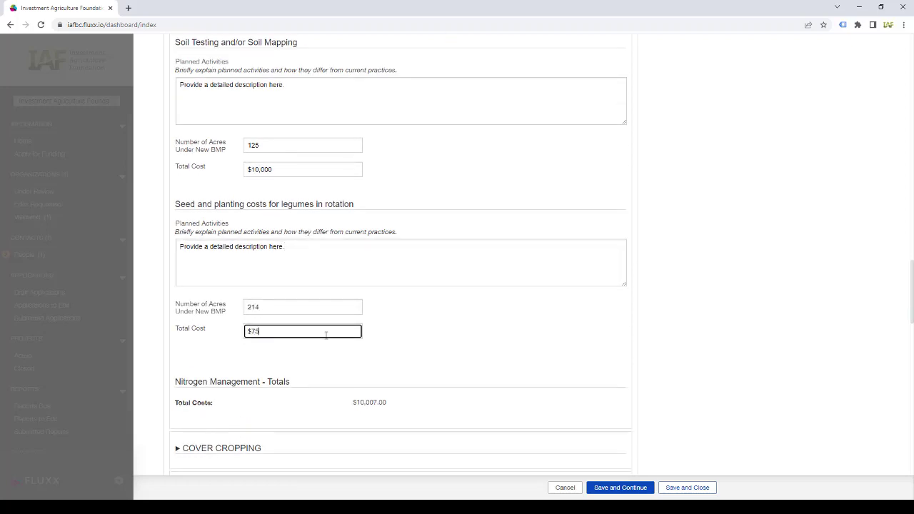
pyautogui.click(428, 339)
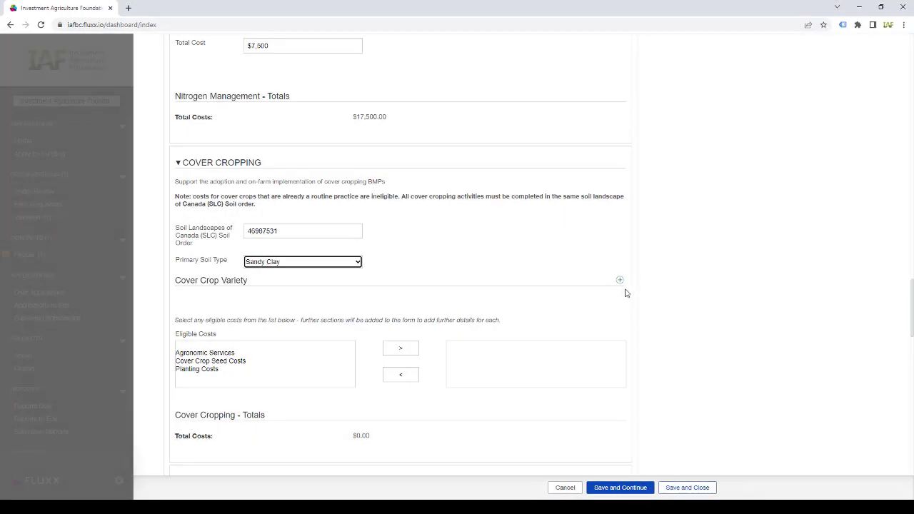
# - Add Beans and Forest Radishes as cover crop varieties
pyautogui.click(620, 281)
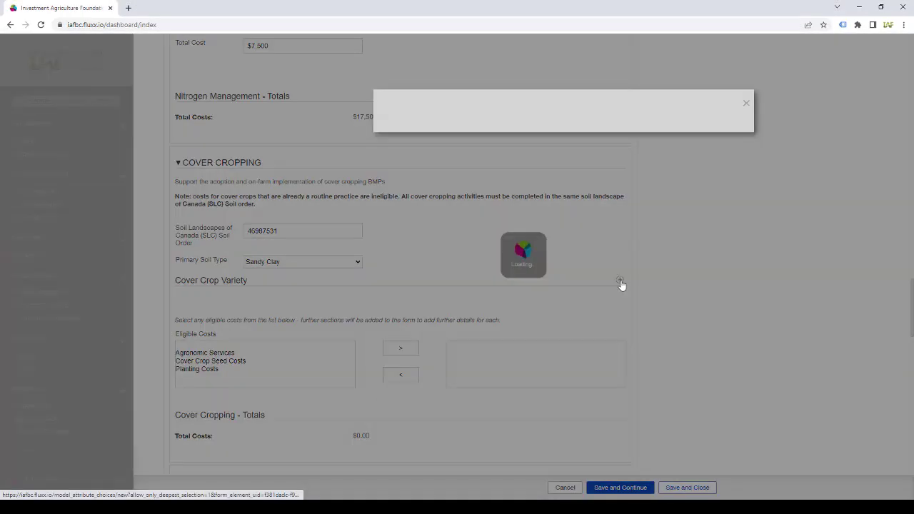
pyautogui.click(390, 170)
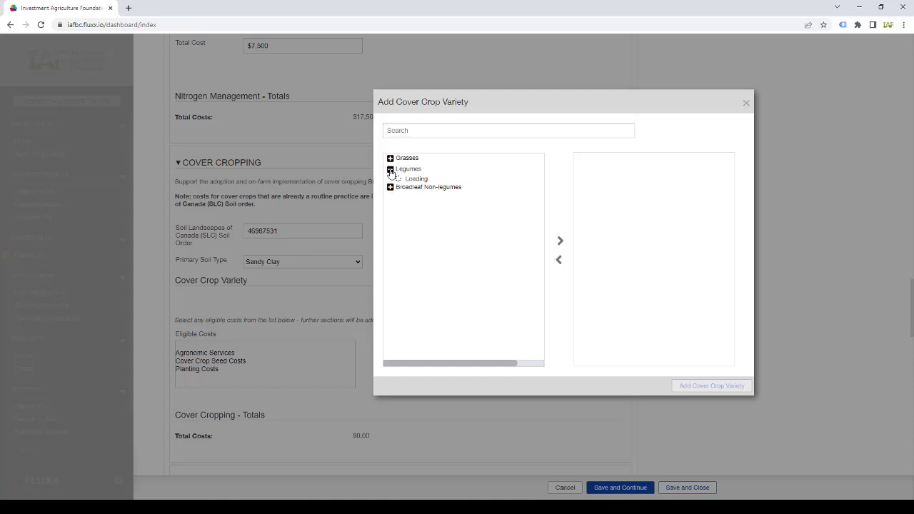
pyautogui.click(414, 197)
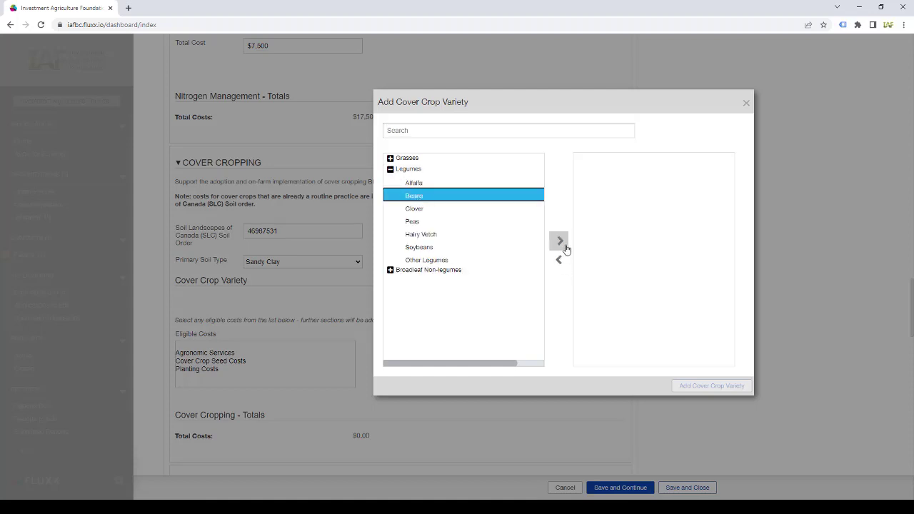
pyautogui.click(564, 246)
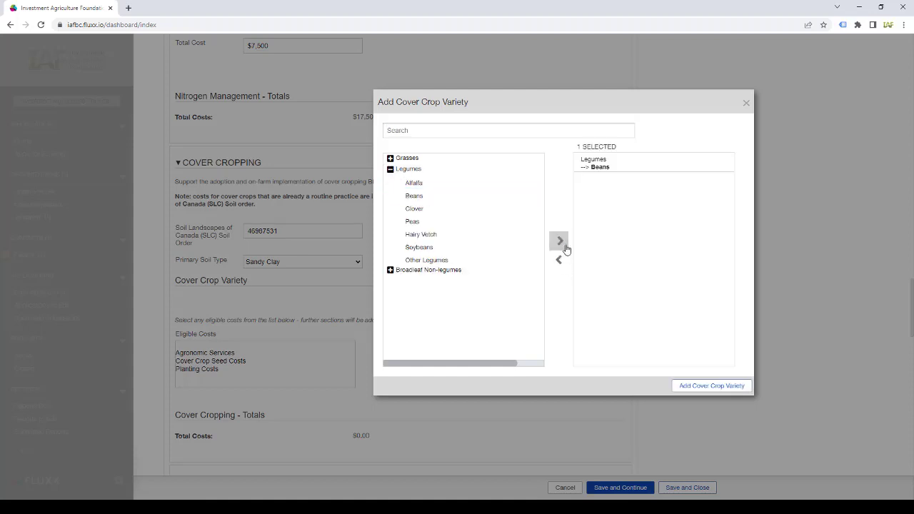
pyautogui.click(390, 270)
pyautogui.click(421, 297)
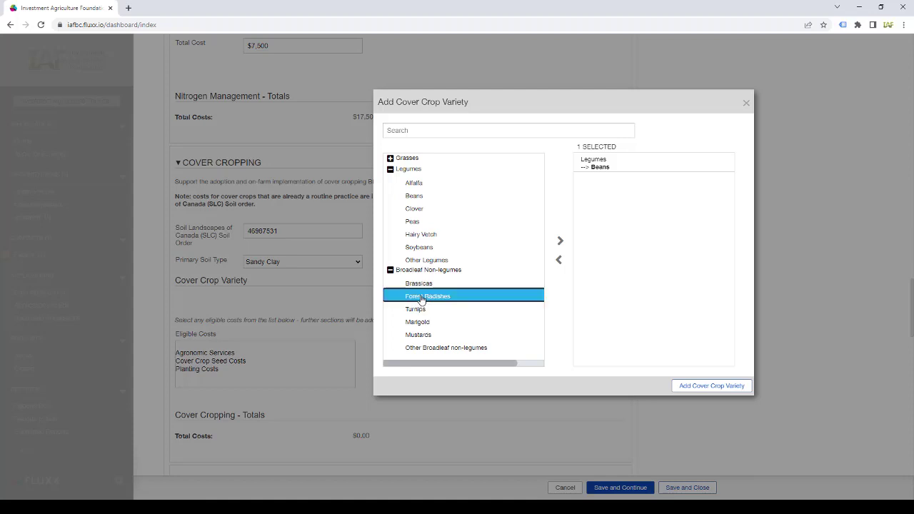
pyautogui.click(561, 244)
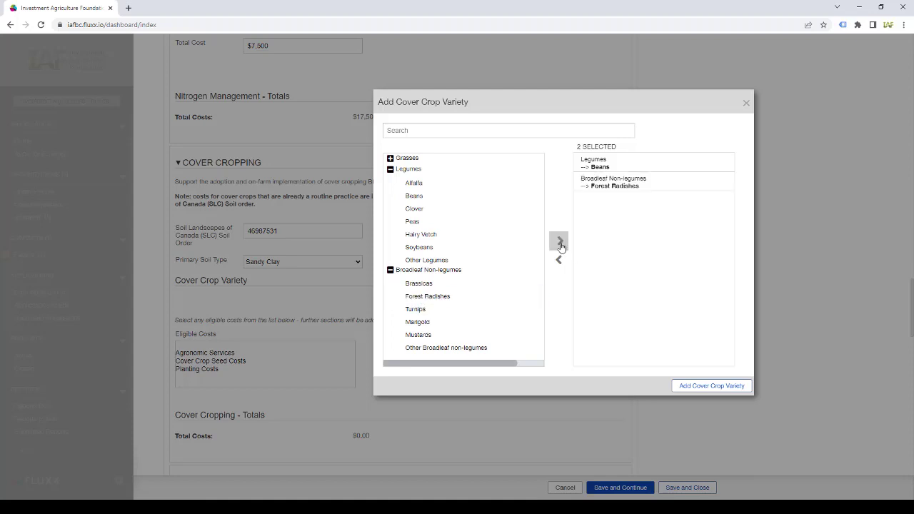
pyautogui.click(708, 387)
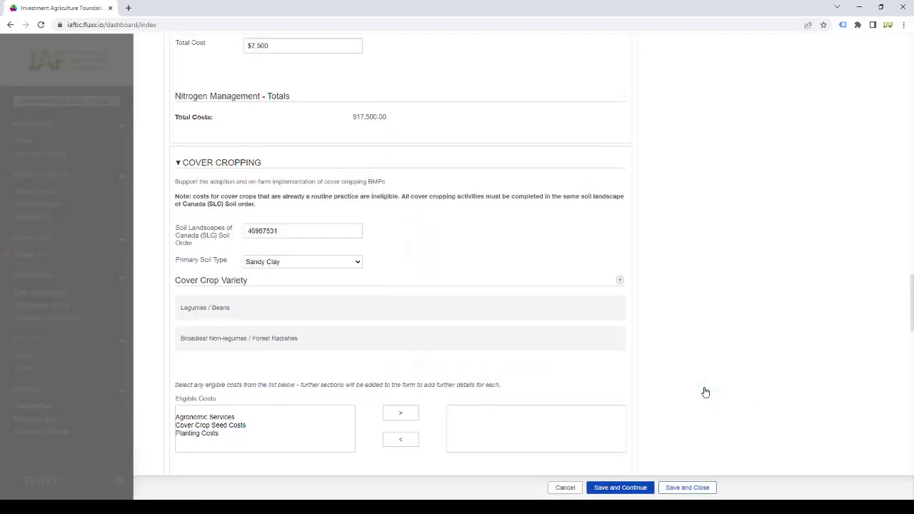
# - Save and close the application
pyautogui.scroll(-3, 706, 392)
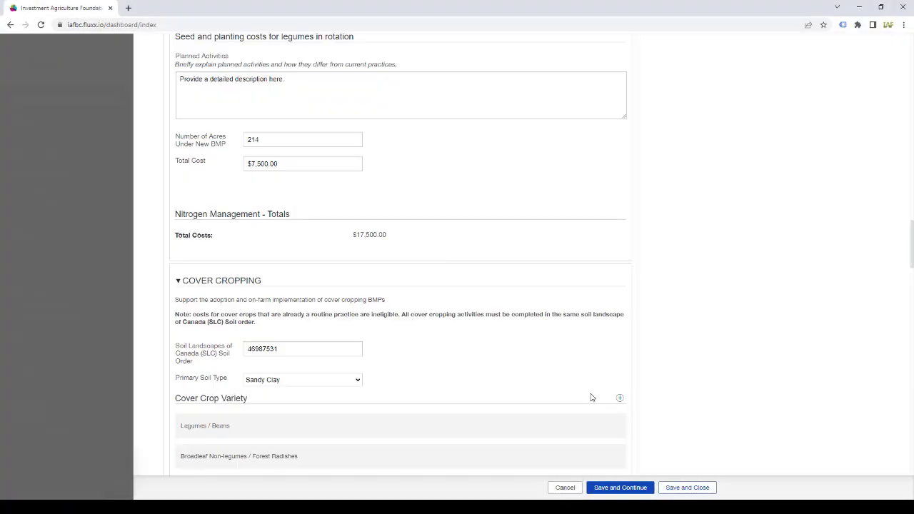
pyautogui.scroll(15, 591, 398)
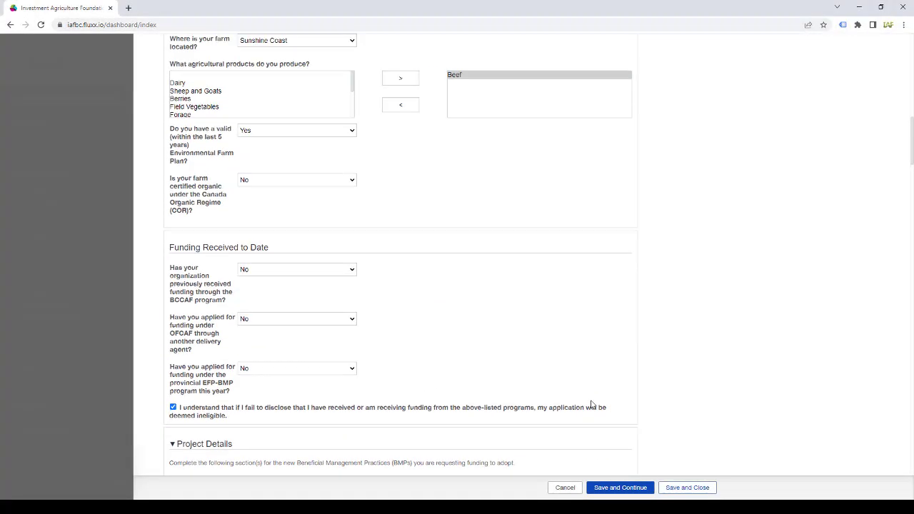
pyautogui.scroll(4, 591, 405)
pyautogui.click(667, 485)
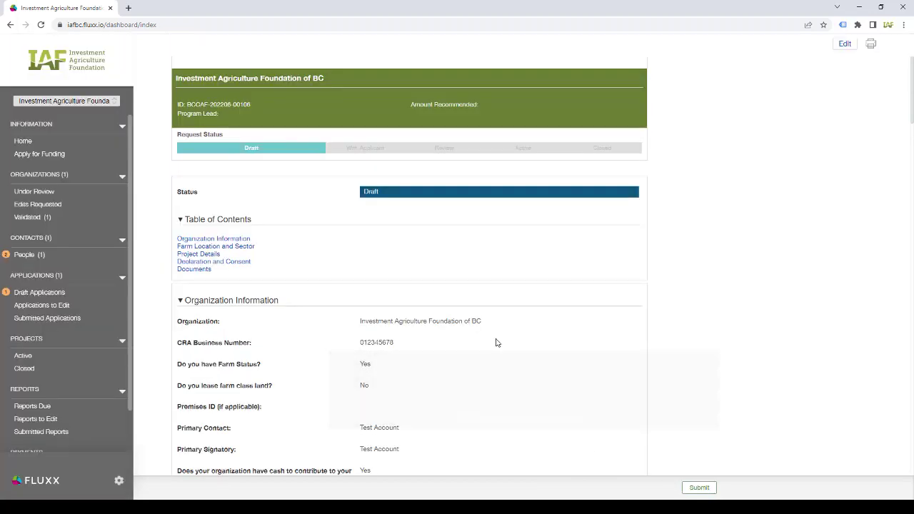
# - Go Home, list Draft Applications, refresh the update, and open the saved draft
pyautogui.click(22, 141)
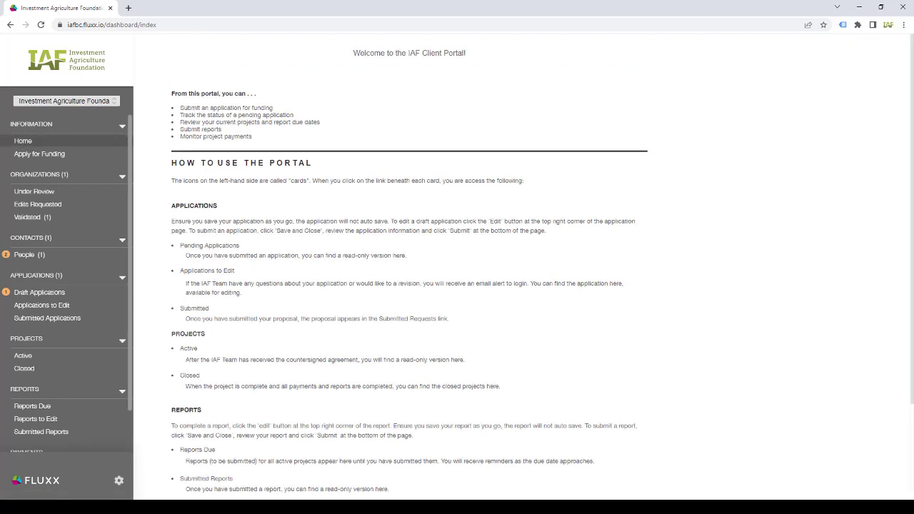
pyautogui.click(37, 293)
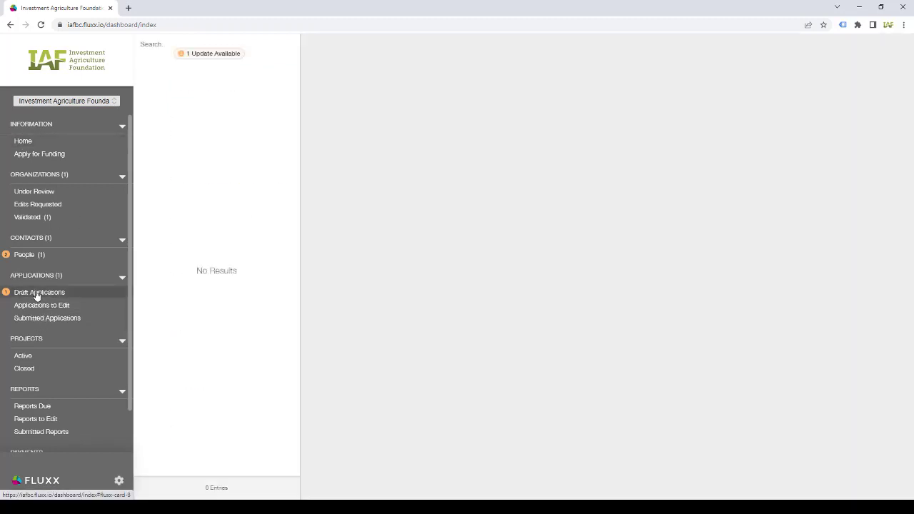
pyautogui.click(195, 55)
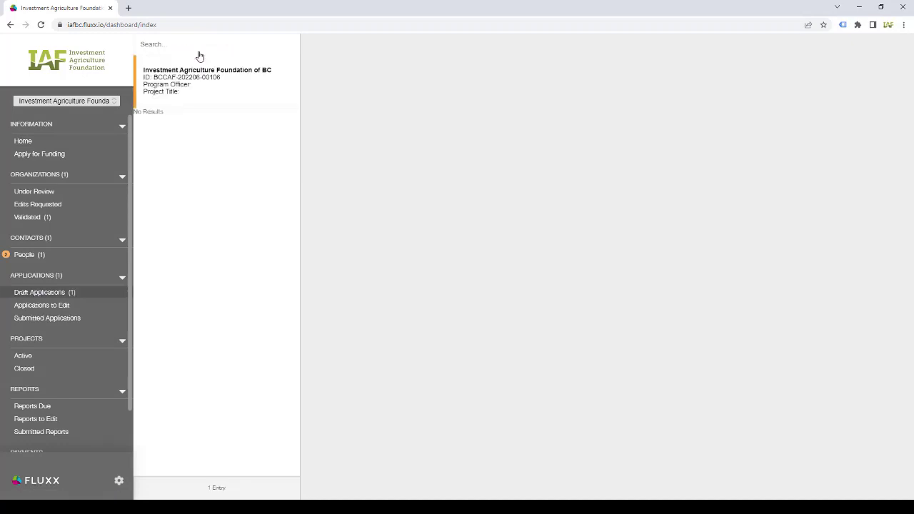
pyautogui.click(221, 91)
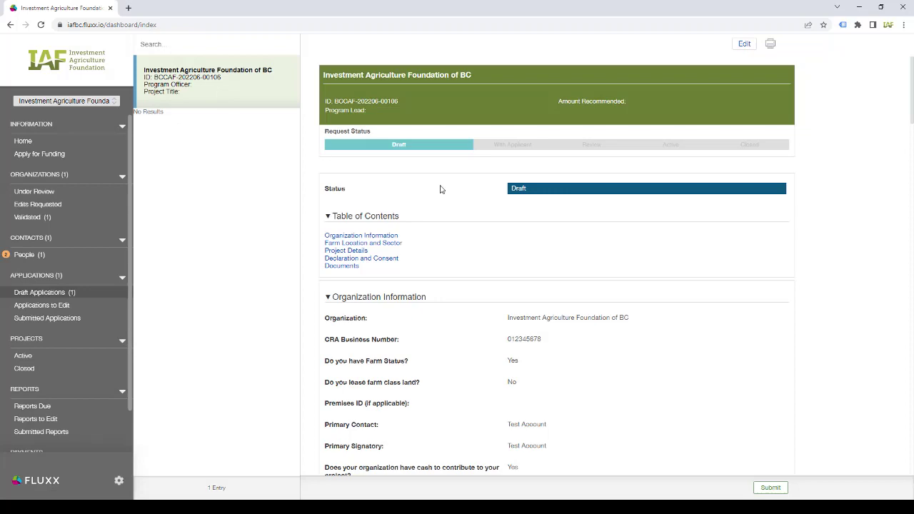
# - Edit the draft, enter 2,100 as the Rotational Grazing total cost, and save
pyautogui.click(740, 50)
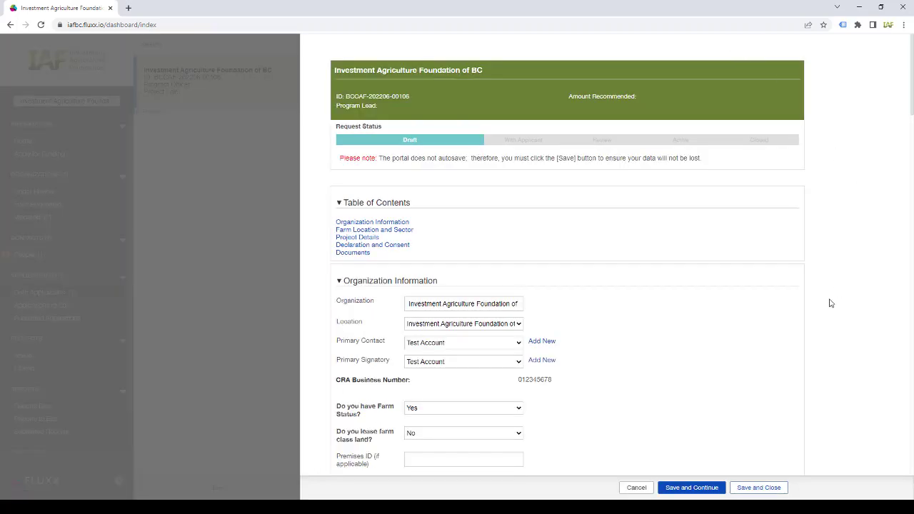
pyautogui.scroll(-7, 830, 303)
pyautogui.scroll(-6, 830, 303)
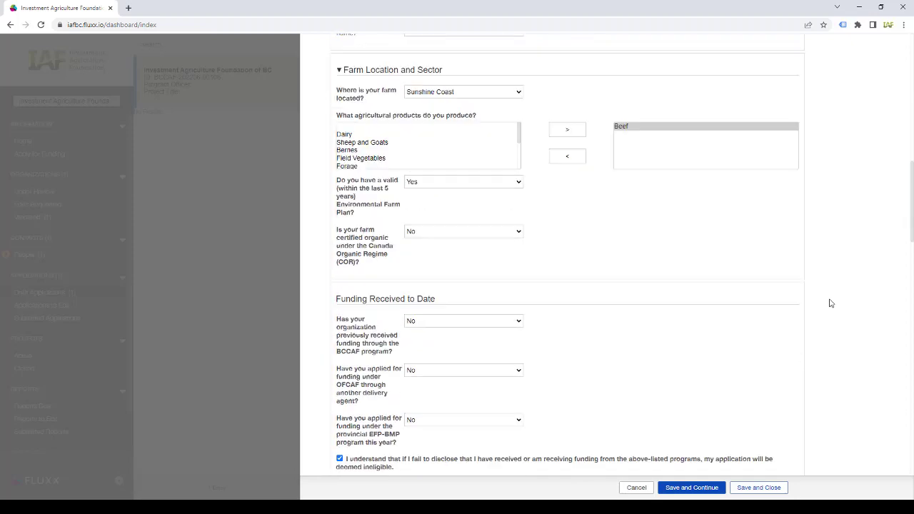
pyautogui.scroll(-5, 830, 304)
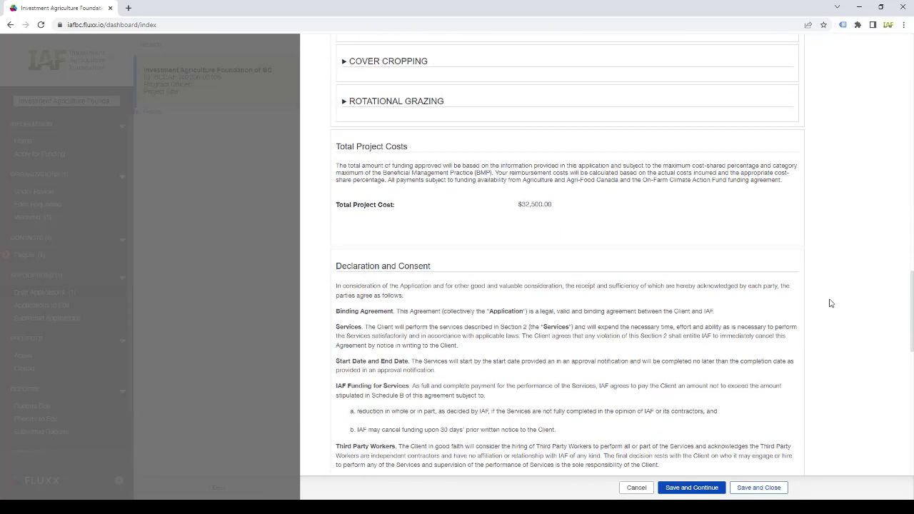
pyautogui.scroll(2, 831, 304)
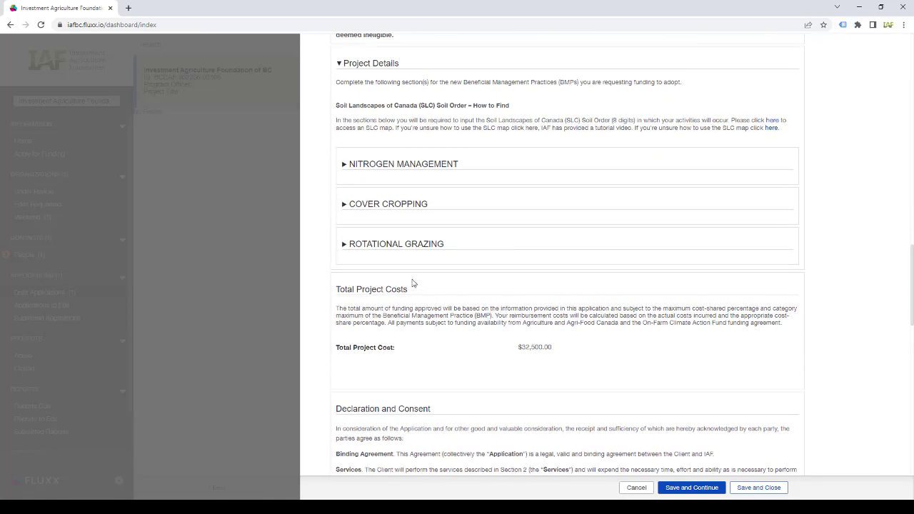
pyautogui.click(398, 245)
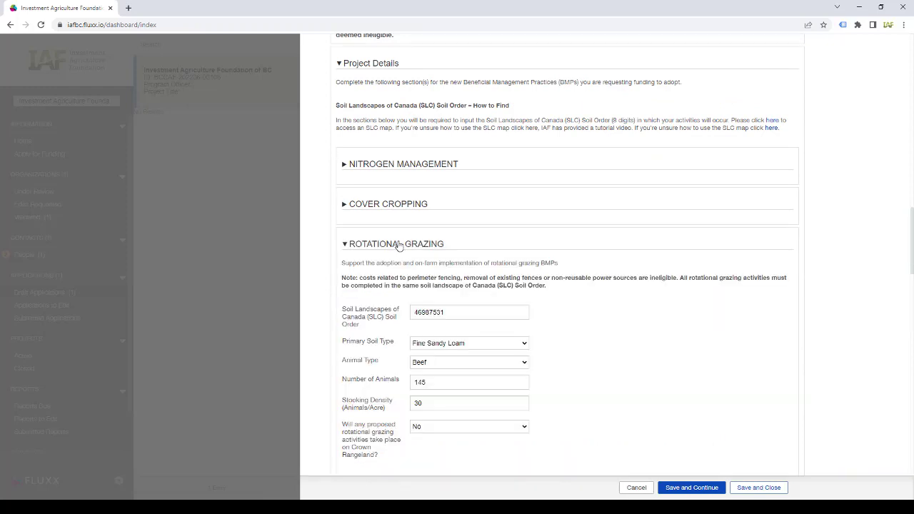
pyautogui.click(393, 206)
pyautogui.scroll(-4, 392, 206)
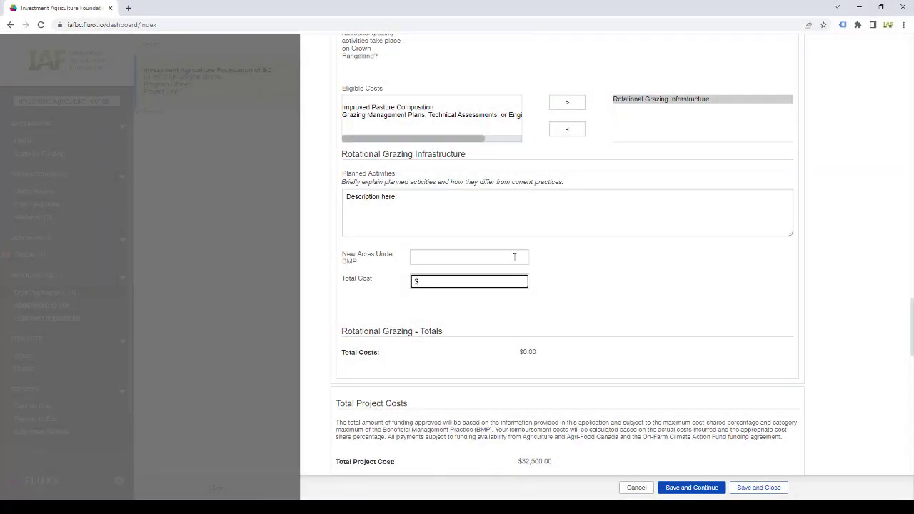
pyautogui.write('2,100')
pyautogui.scroll(-2, 676, 268)
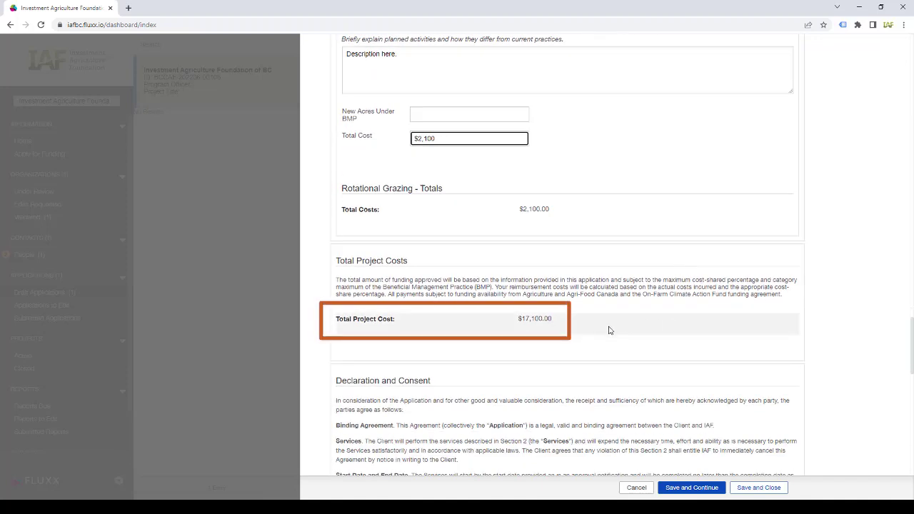
pyautogui.click(698, 490)
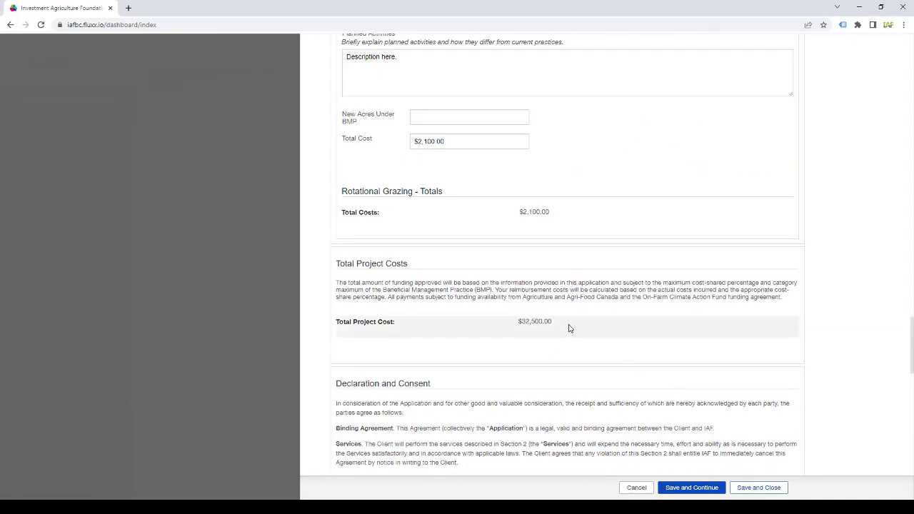
# - Tick I Agree on the Terms and Conditions and enter the signatory's name
pyautogui.scroll(-12, 570, 328)
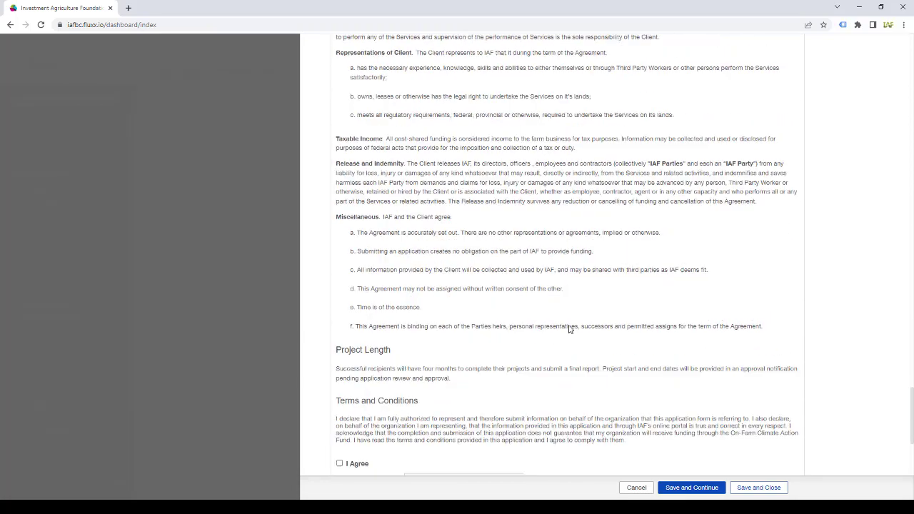
pyautogui.click(340, 296)
pyautogui.click(440, 311)
pyautogui.write('Test')
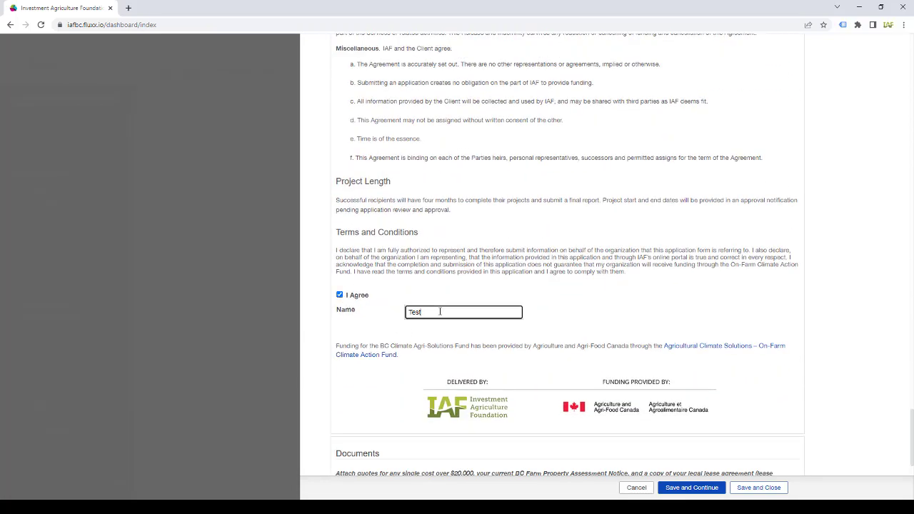
pyautogui.write(' Account')
pyautogui.scroll(-1, 641, 316)
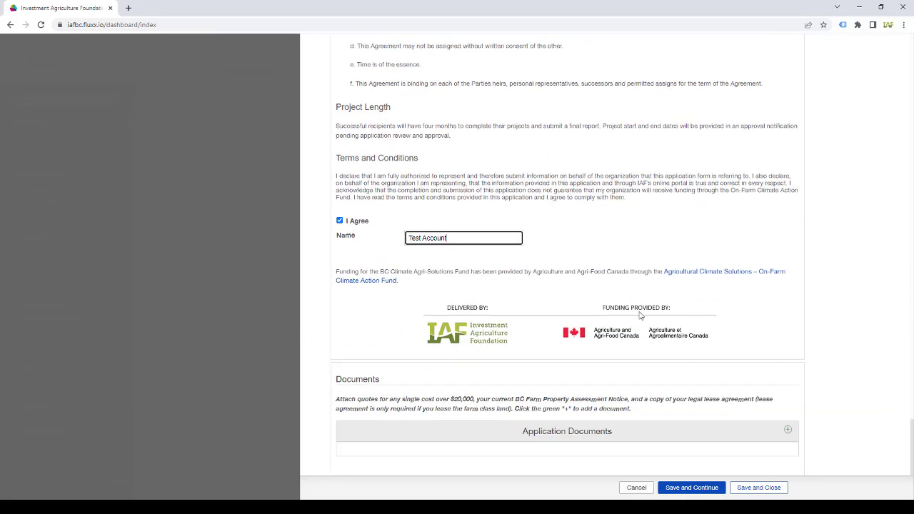
pyautogui.moveTo(335, 401); pyautogui.dragTo(636, 414)
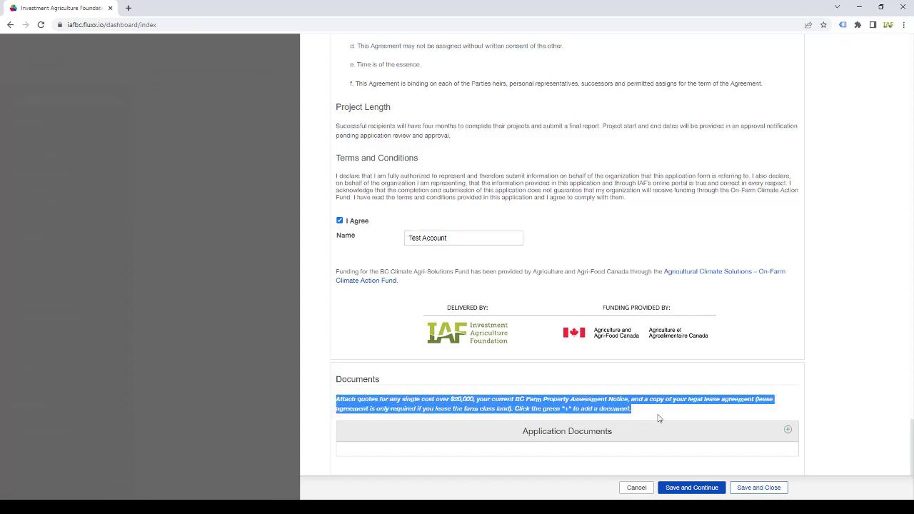
pyautogui.click(658, 417)
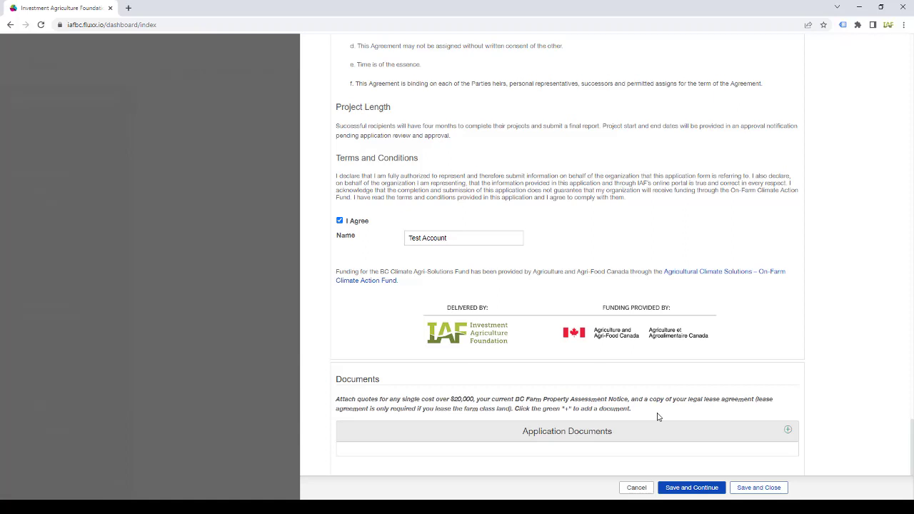
# - Add Sample doc.pdf and Sample doc.docx as new Application Documents files
pyautogui.click(789, 431)
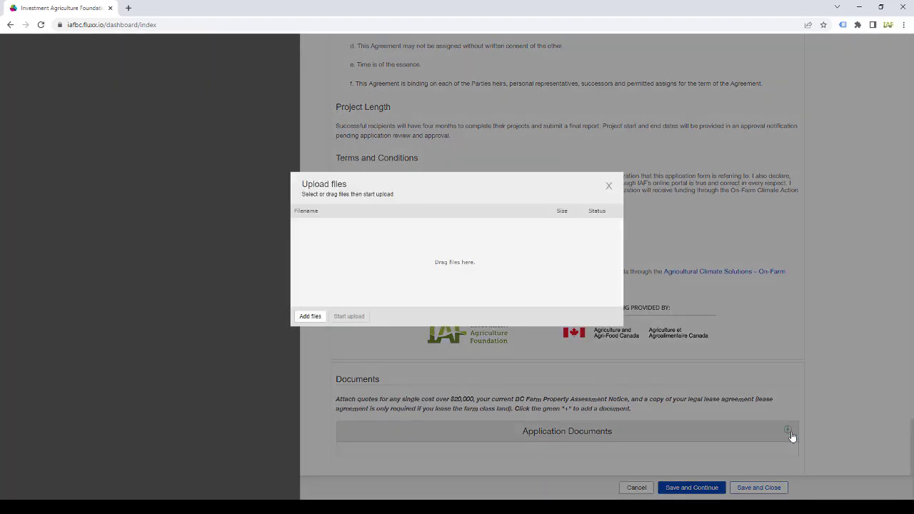
pyautogui.click(311, 316)
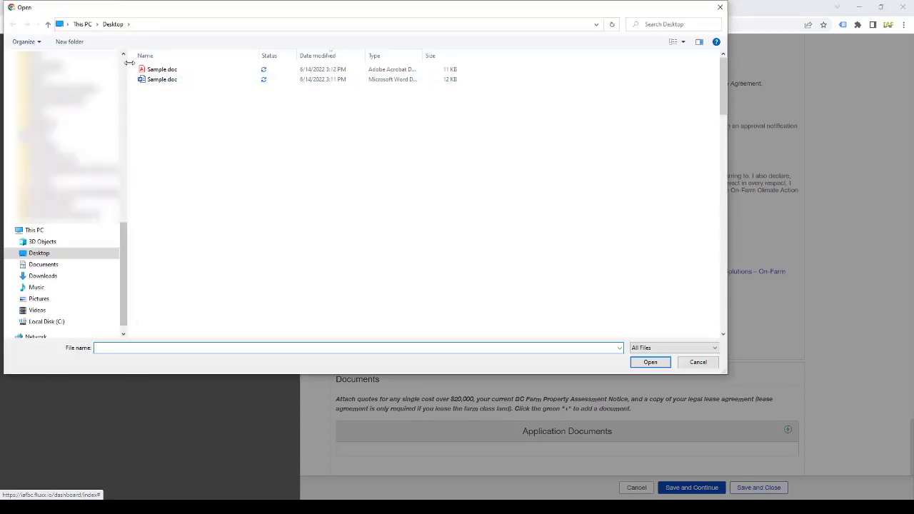
pyautogui.moveTo(133, 63); pyautogui.dragTo(165, 81)
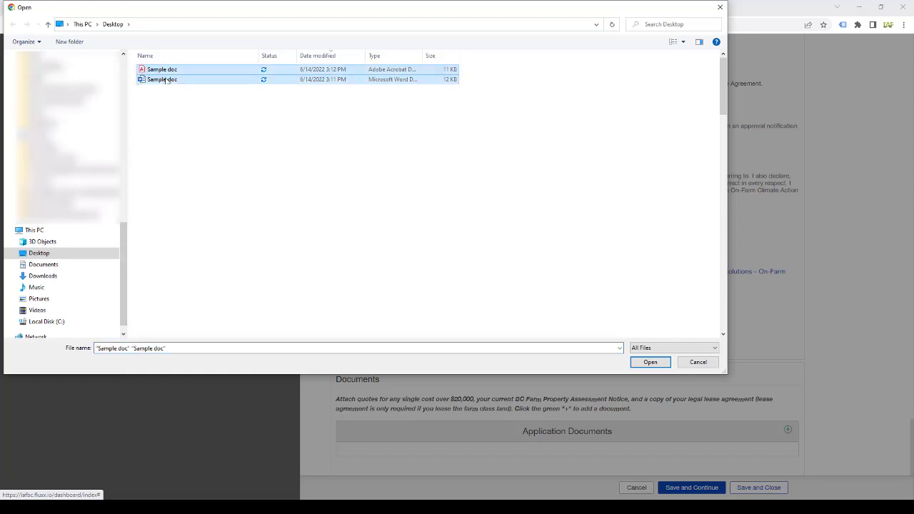
pyautogui.press('Return')
# - Set both files' document type to Quote, upload them, and close the upload dialog
pyautogui.click(422, 227)
pyautogui.click(428, 314)
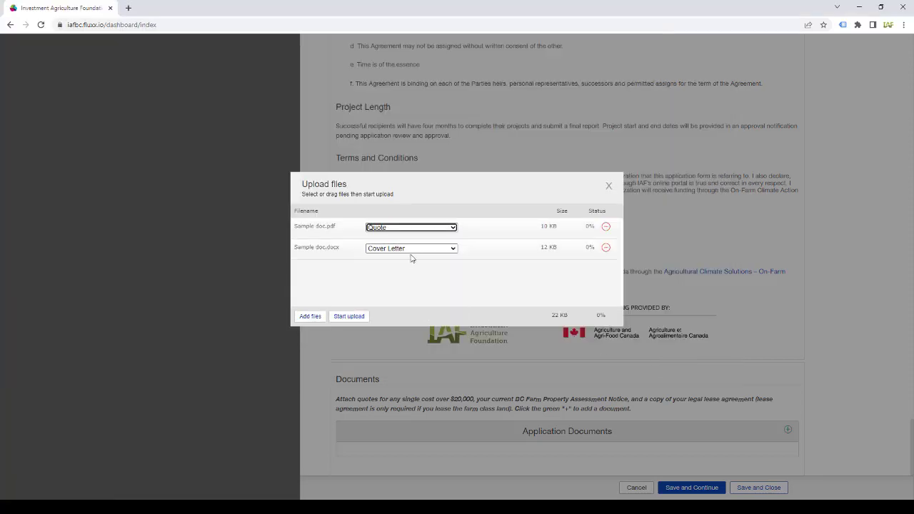
pyautogui.click(413, 249)
pyautogui.click(417, 334)
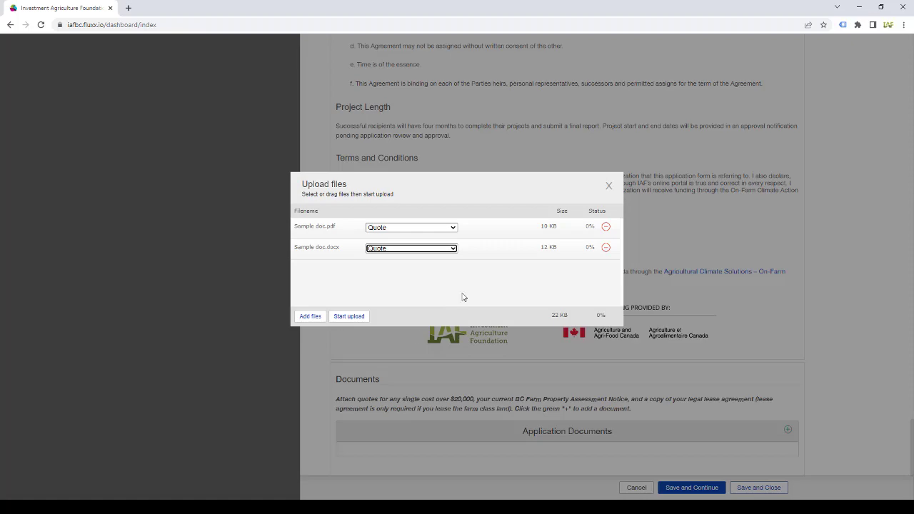
pyautogui.click(349, 315)
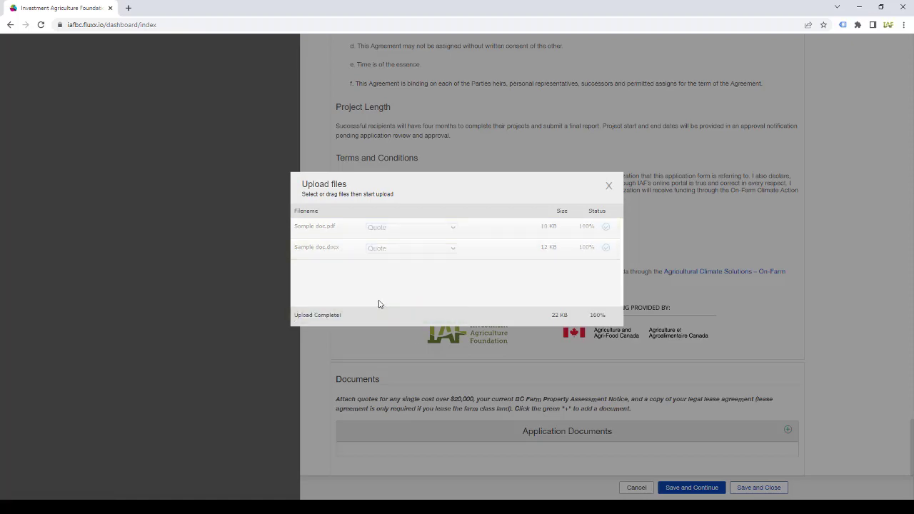
pyautogui.click(609, 186)
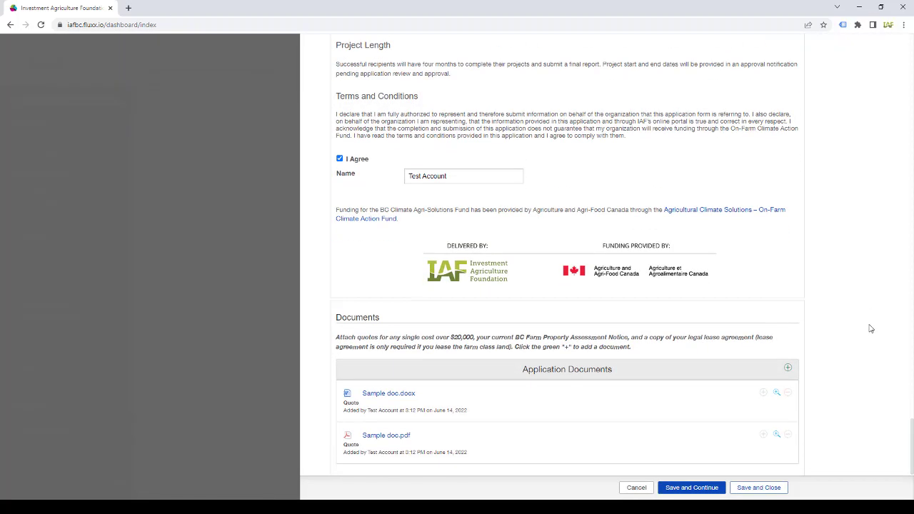
# - Save and close the draft application form
pyautogui.scroll(-1, 871, 329)
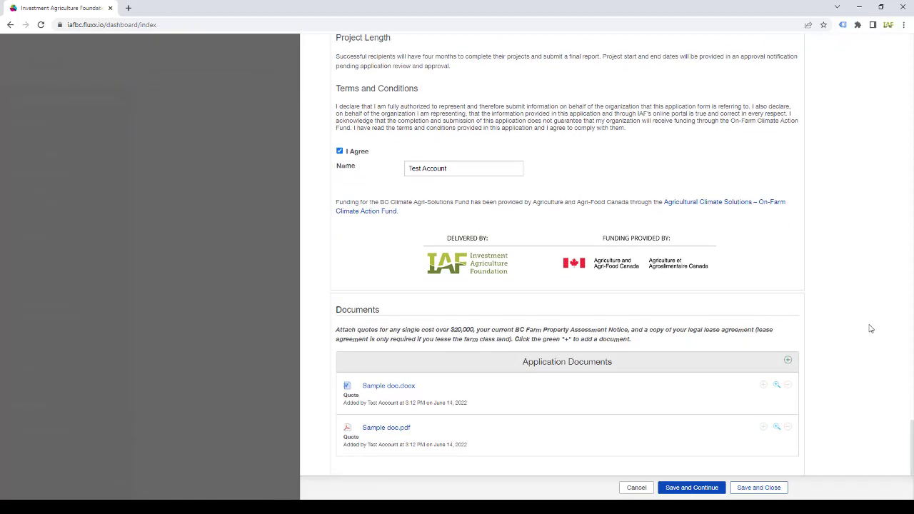
pyautogui.click(761, 488)
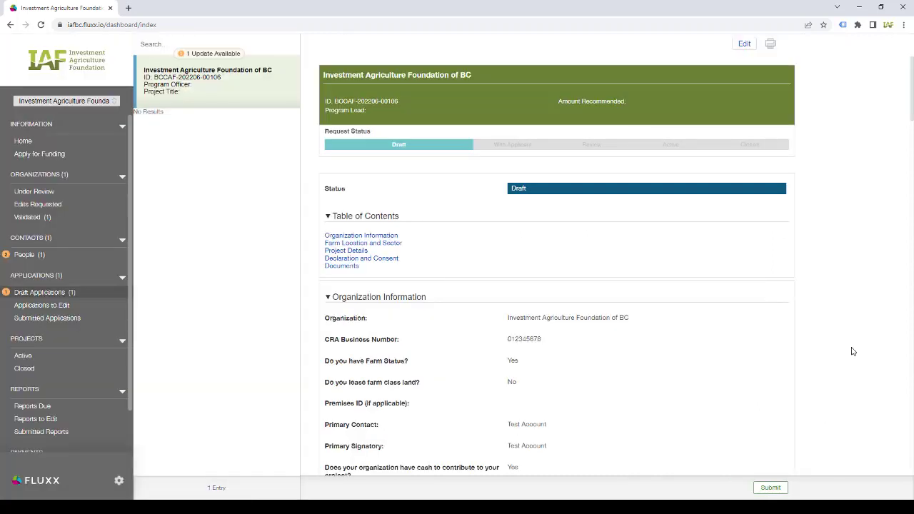
pyautogui.scroll(-6, 852, 352)
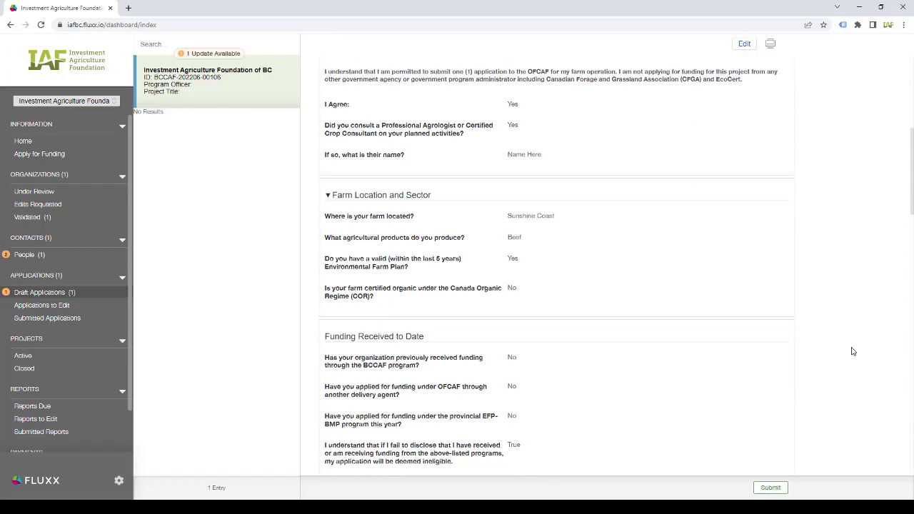
pyautogui.scroll(-5, 853, 351)
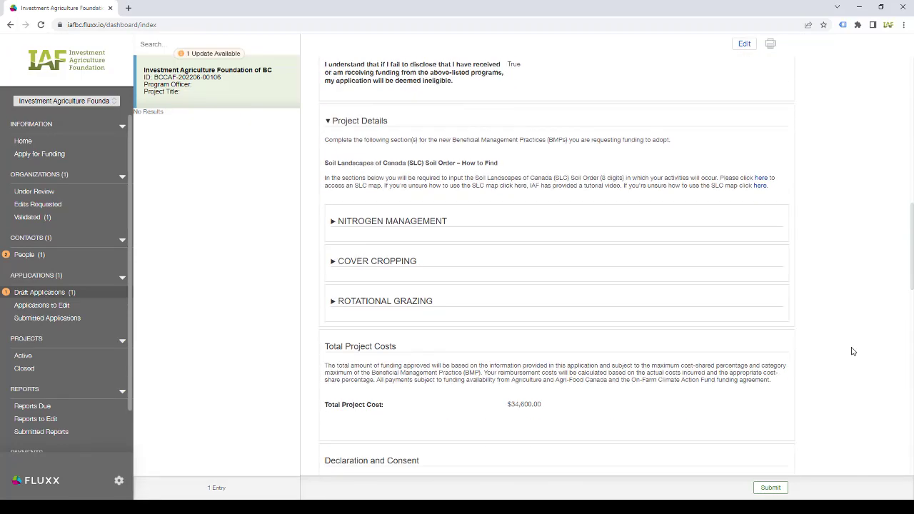
# - Expand Nitrogen Management, Cover Cropping and Rotational Grazing in the summary and review the costs
pyautogui.click(389, 223)
pyautogui.scroll(-8, 389, 223)
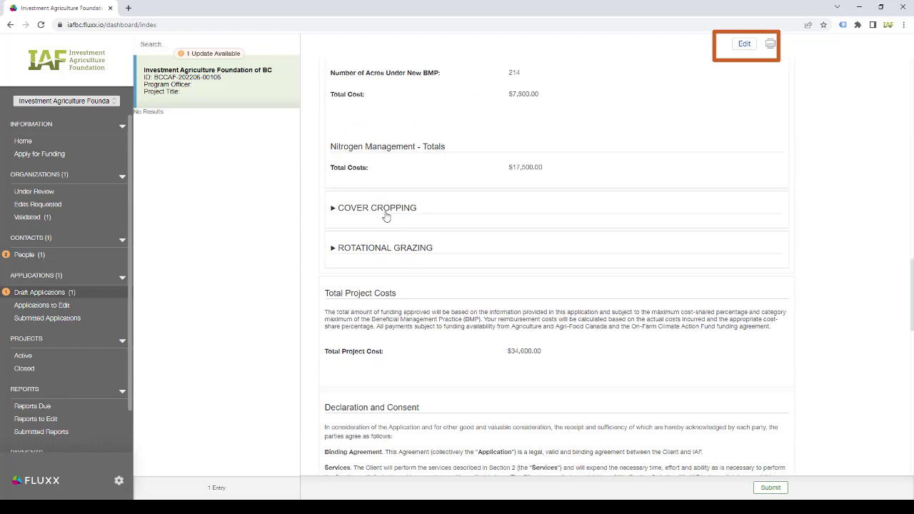
pyautogui.click(386, 213)
pyautogui.scroll(-5, 390, 221)
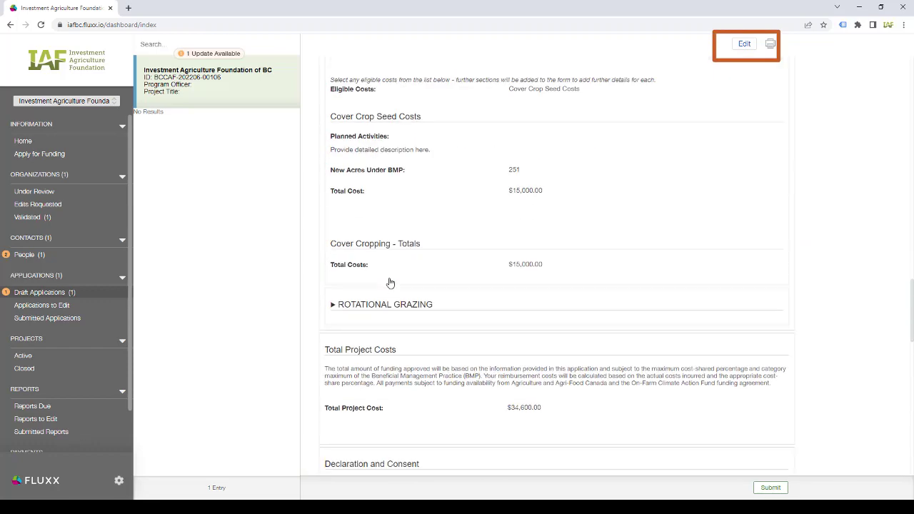
pyautogui.click(387, 273)
pyautogui.scroll(-7, 388, 273)
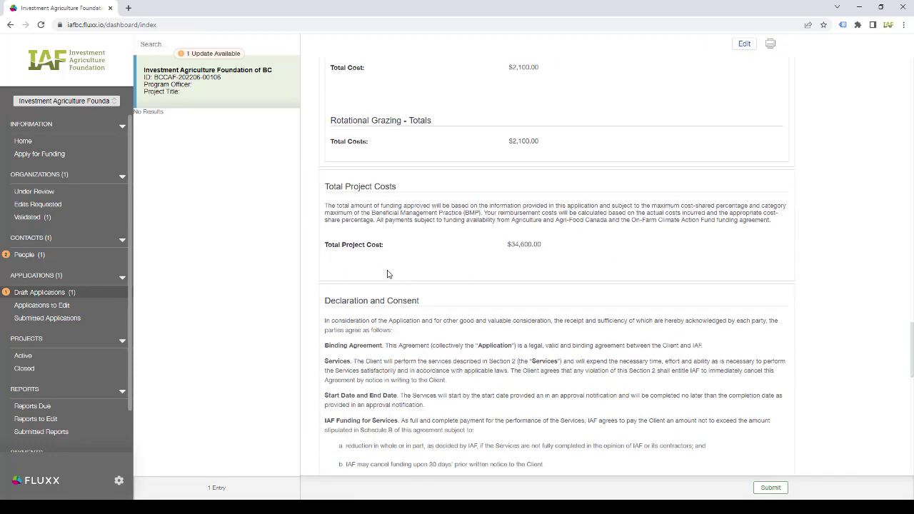
pyautogui.scroll(-8, 388, 274)
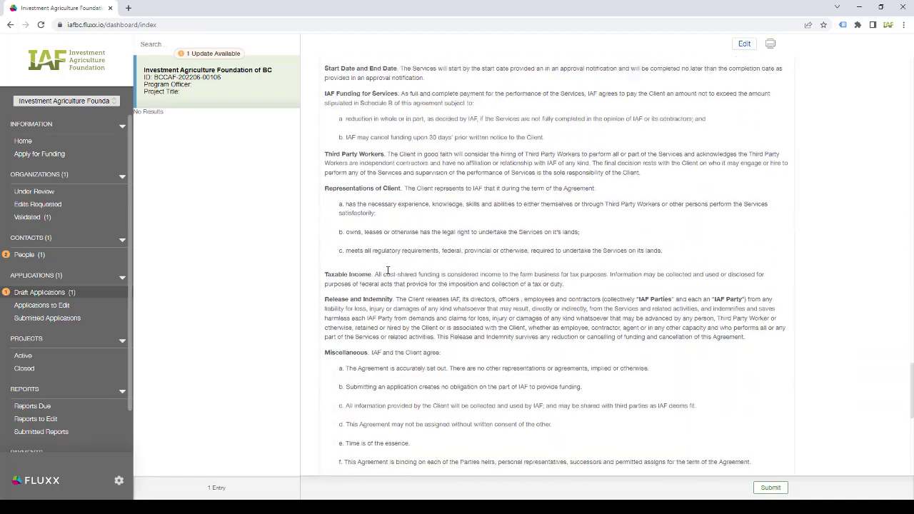
pyautogui.scroll(-8, 388, 272)
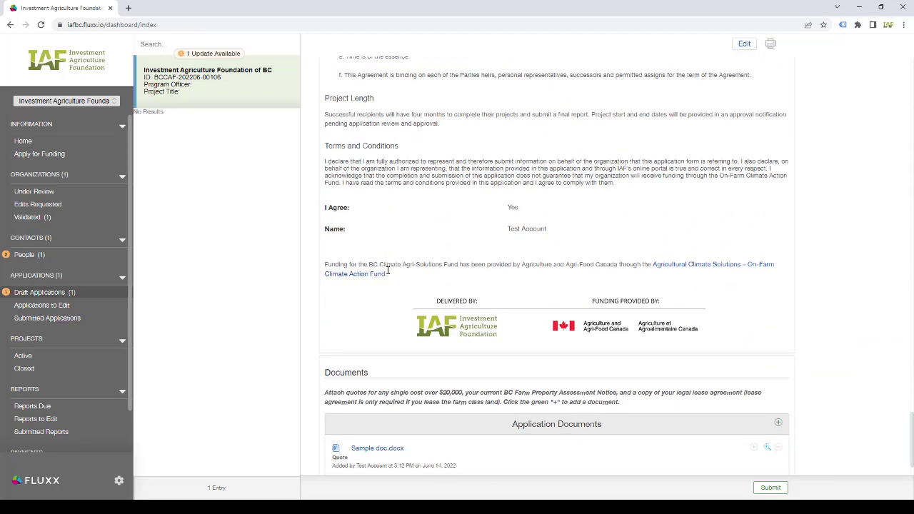
# - Submit the application, leaving the Note for Submit box empty
pyautogui.click(778, 490)
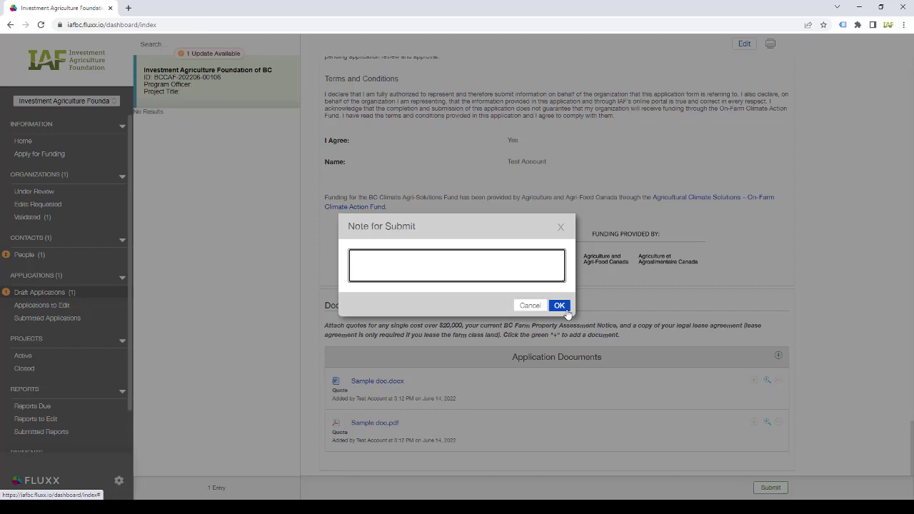
pyautogui.click(559, 306)
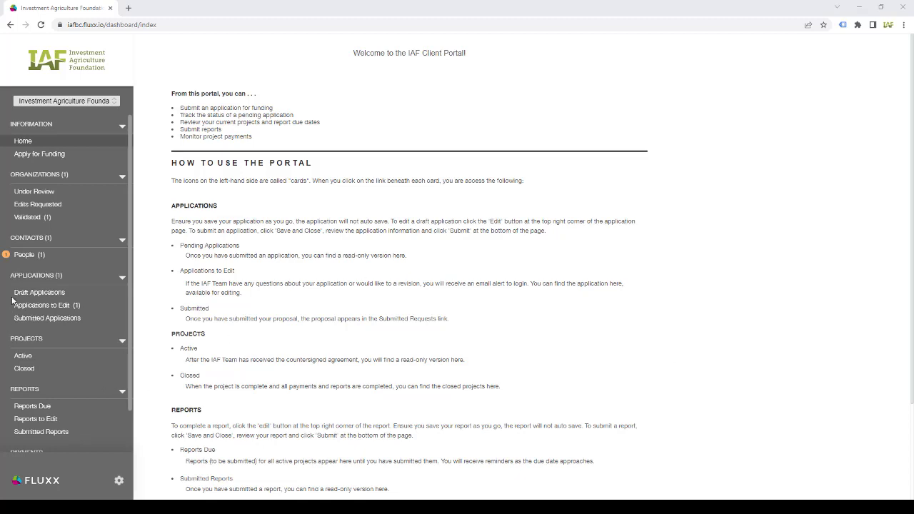
# - Open the application from Applications to Edit, check the Rotational Grazing note, and start editing
pyautogui.click(33, 307)
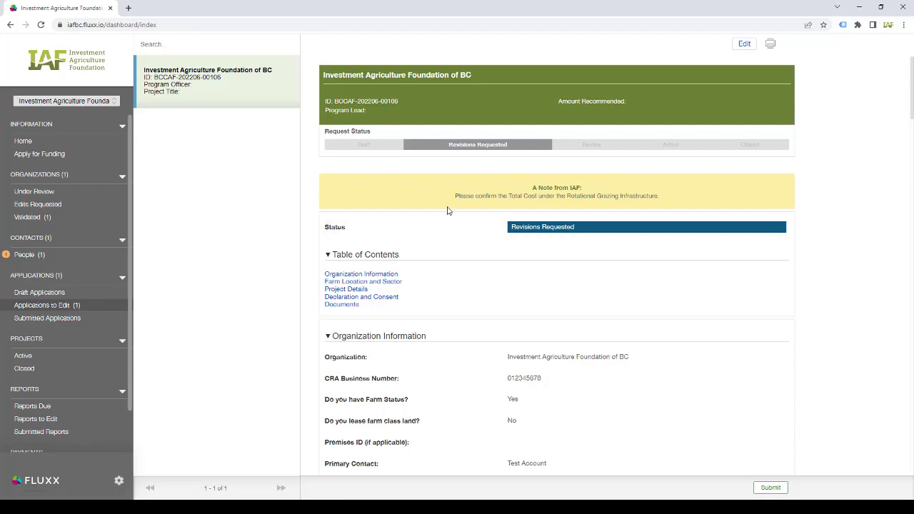
pyautogui.scroll(-10, 449, 207)
pyautogui.scroll(-6, 455, 213)
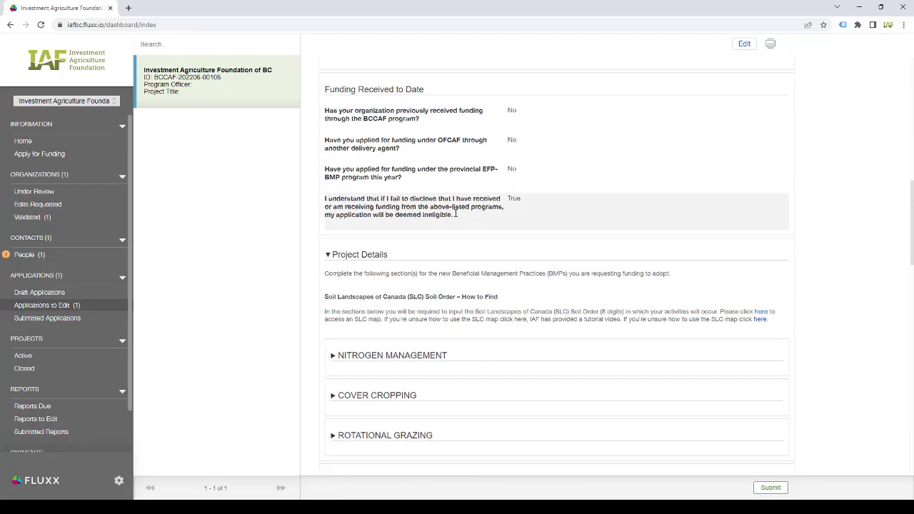
pyautogui.click(402, 293)
pyautogui.scroll(-6, 502, 272)
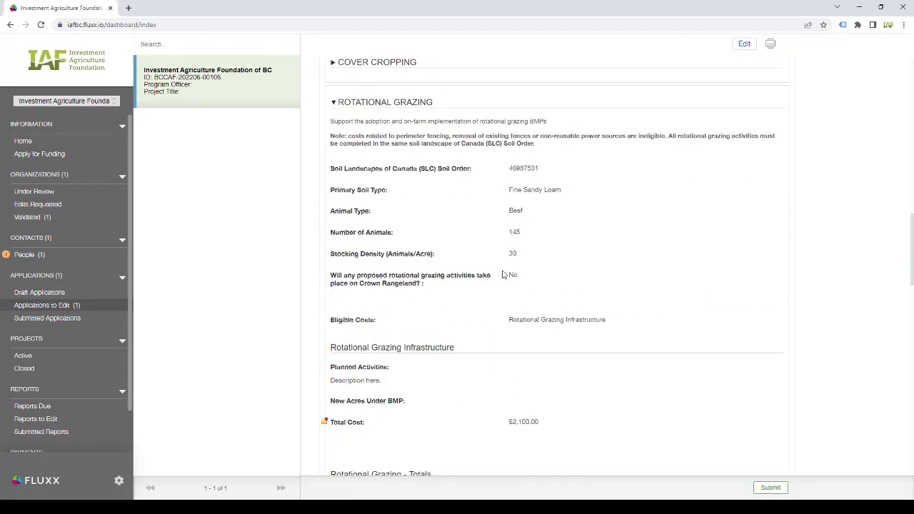
pyautogui.click(744, 43)
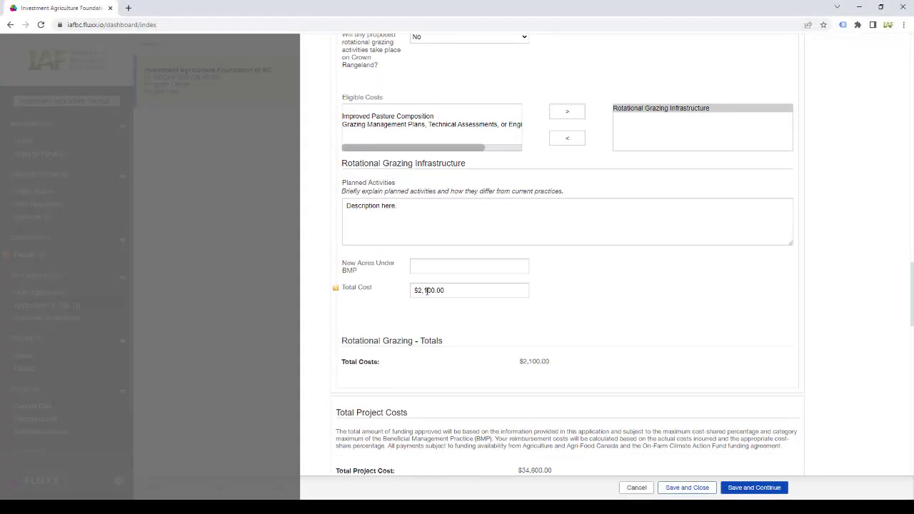
# - Change the Rotational Grazing Infrastructure total cost to $17,000, save, and resubmit without a note
pyautogui.click(426, 290)
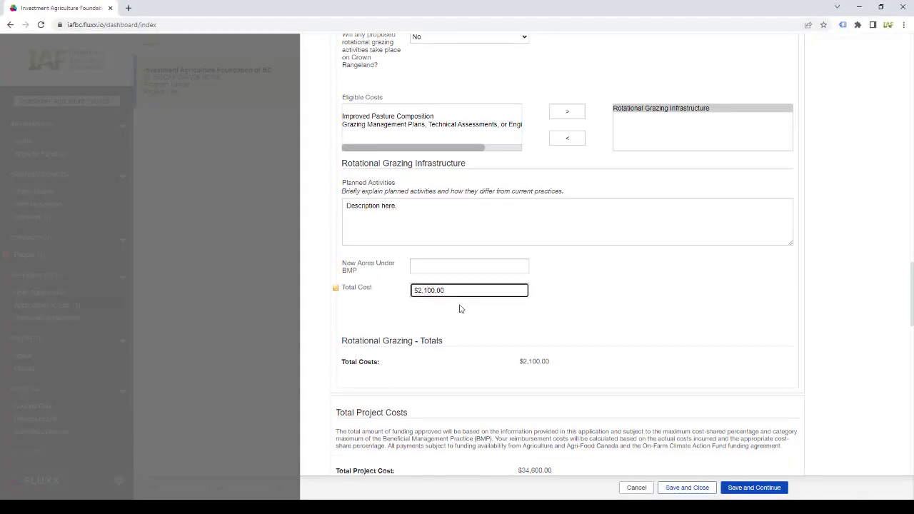
pyautogui.press('Delete')
pyautogui.press('Delete')
pyautogui.press('Delete')
pyautogui.press('Delete')
pyautogui.press('Delete')
pyautogui.press('Delete')
pyautogui.press('Delete')
pyautogui.write('7000')
pyautogui.click(753, 488)
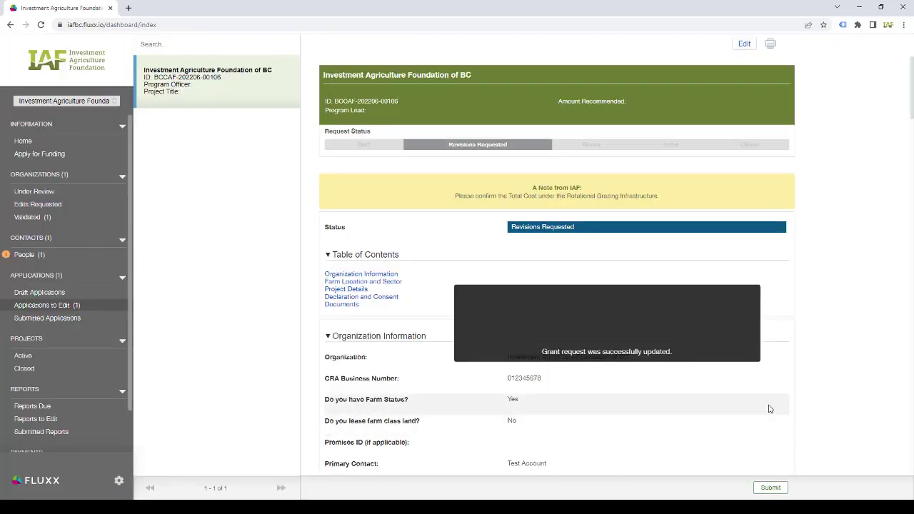
pyautogui.click(773, 494)
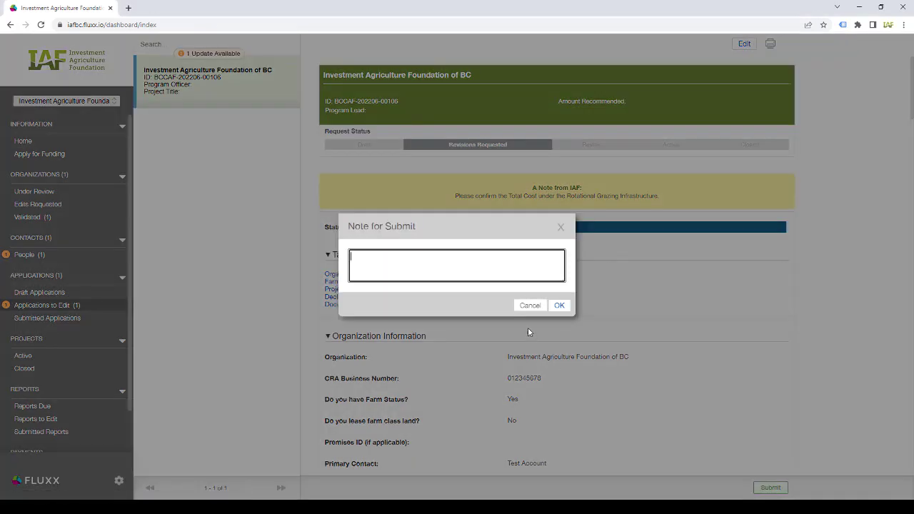
pyautogui.click(560, 306)
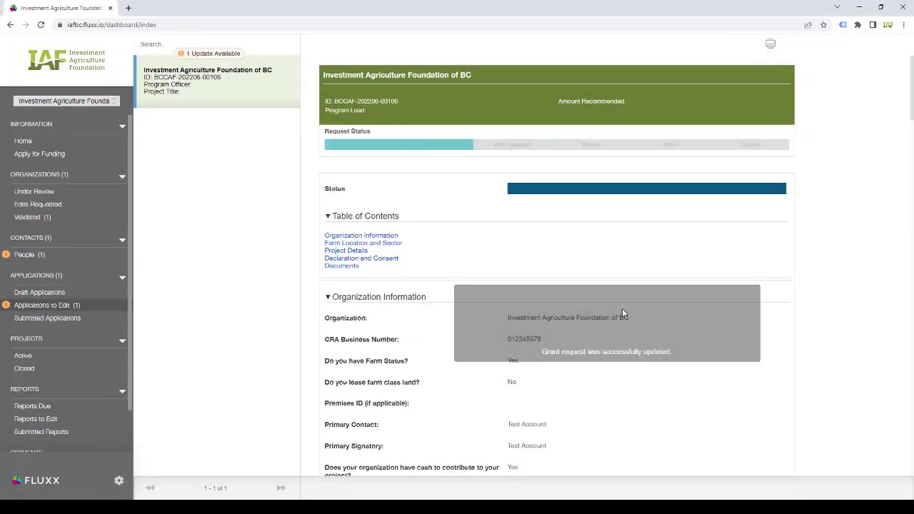